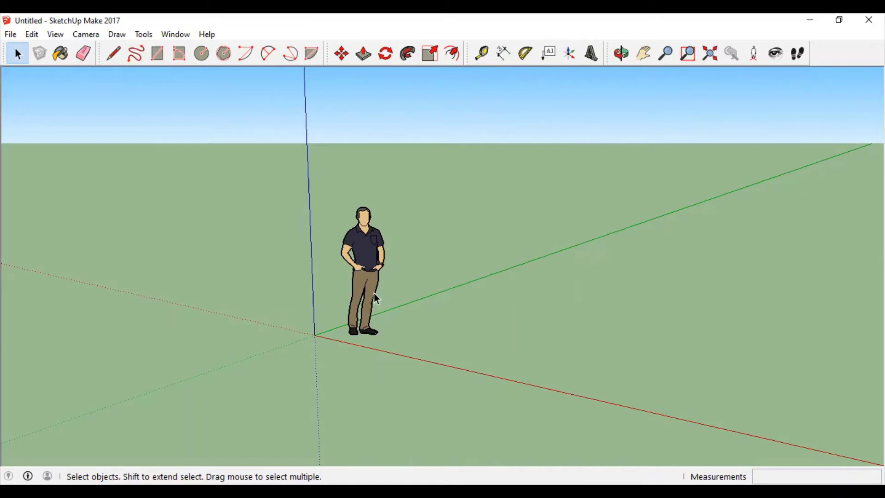
Delete the default standing person figure from the scene
{"action": "right_click", "coordinate": [351, 249]}
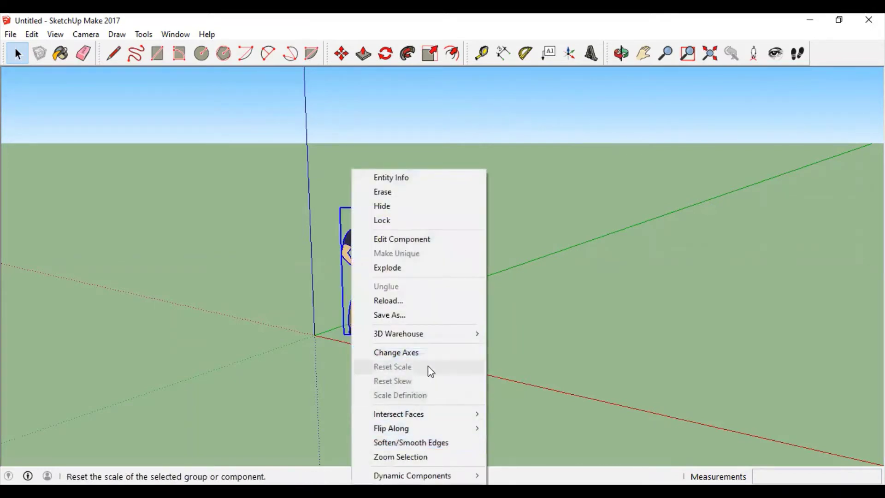
{"action": "left_click", "coordinate": [343, 251]}
{"action": "key", "text": "Delete"}
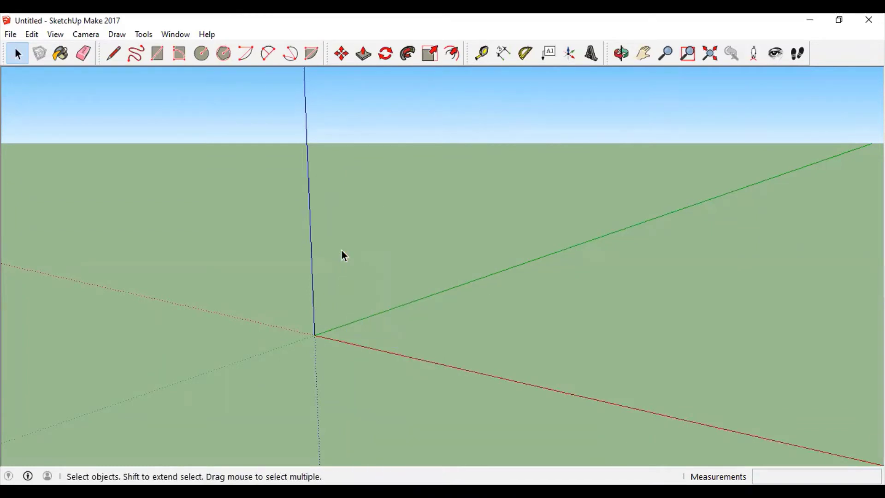
Draw a floor rectangle from the origin and push/pull it into a tall rectangular box
{"action": "left_click", "coordinate": [157, 53]}
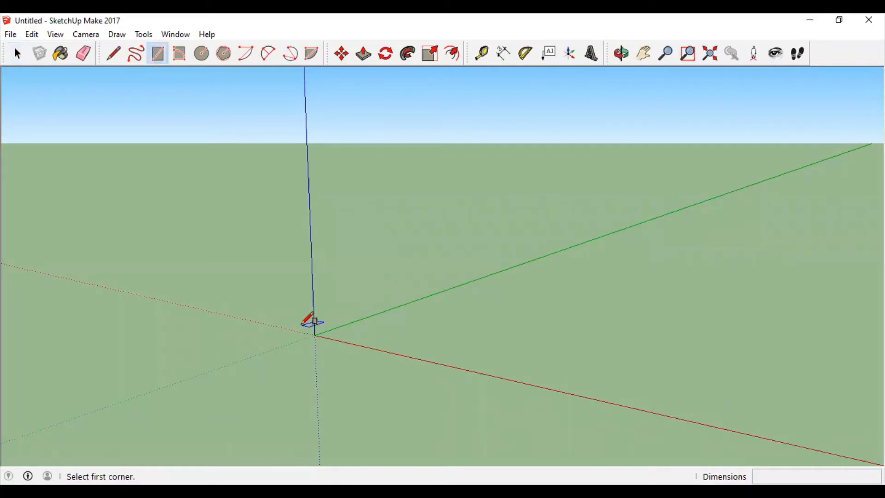
{"action": "left_click", "coordinate": [302, 324]}
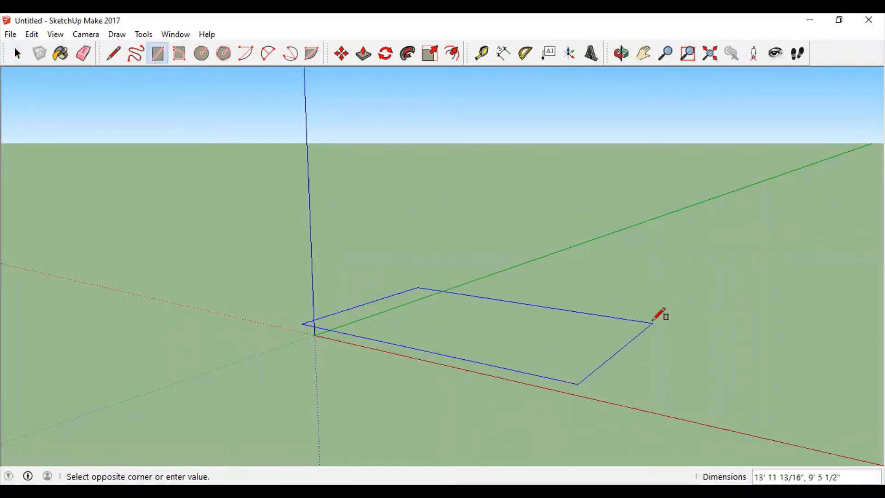
{"action": "left_click", "coordinate": [646, 298]}
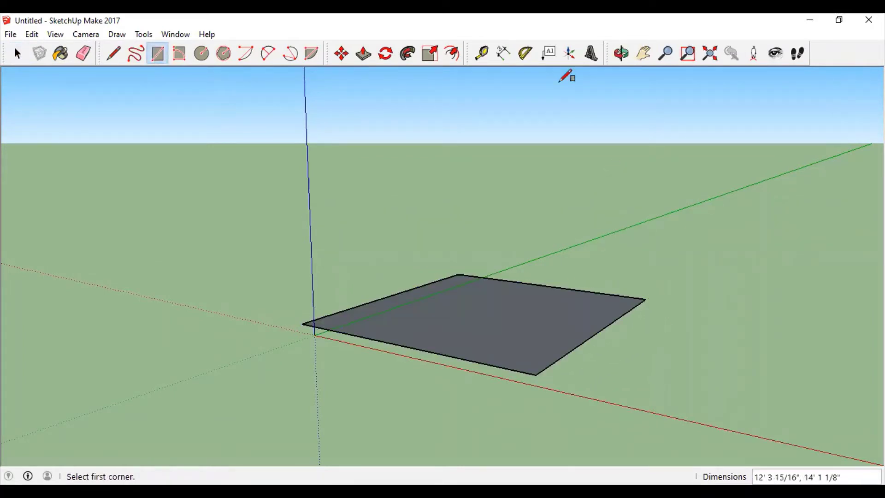
{"action": "key", "text": "p"}
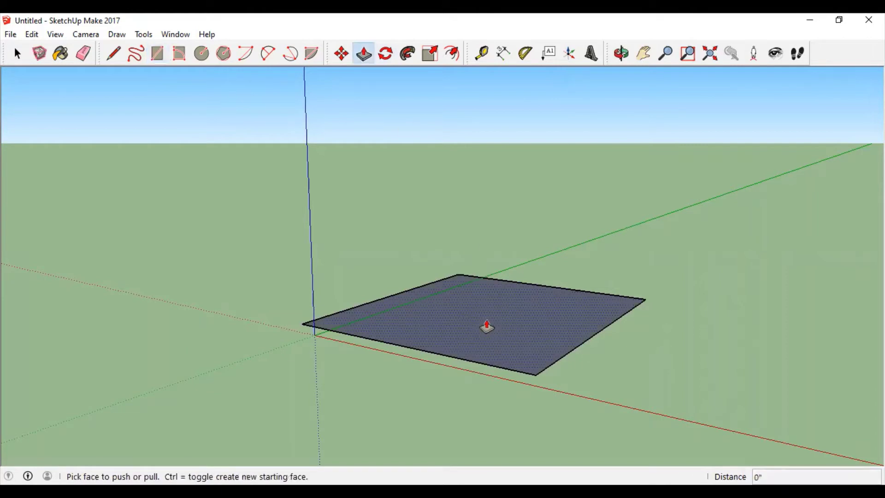
{"action": "mouse_move", "coordinate": [484, 323]}
{"action": "left_mouse_down"}
{"action": "mouse_move", "coordinate": [404, 137]}
{"action": "mouse_move", "coordinate": [431, 207]}
{"action": "left_mouse_up"}
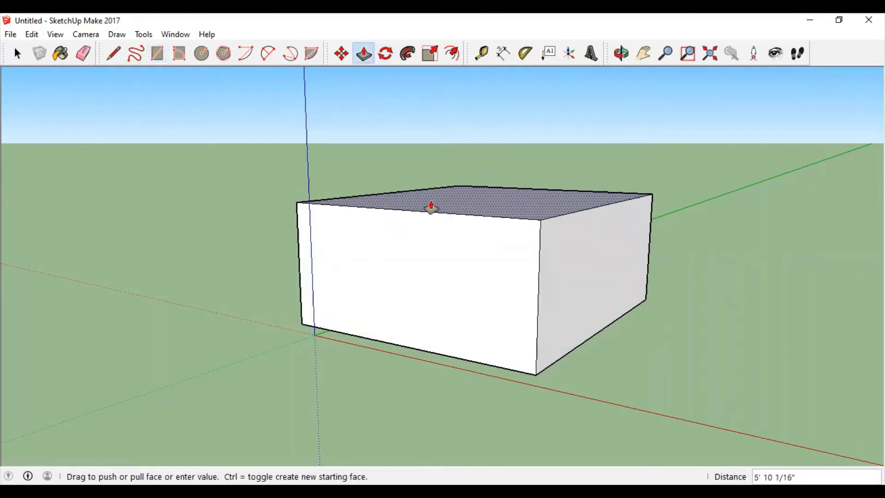
{"action": "mouse_move", "coordinate": [604, 300]}
{"action": "left_mouse_down"}
{"action": "mouse_move", "coordinate": [500, 308]}
{"action": "mouse_move", "coordinate": [555, 345]}
{"action": "left_mouse_up"}
{"action": "left_click_drag", "start_coordinate": [439, 277], "coordinate": [454, 324]}
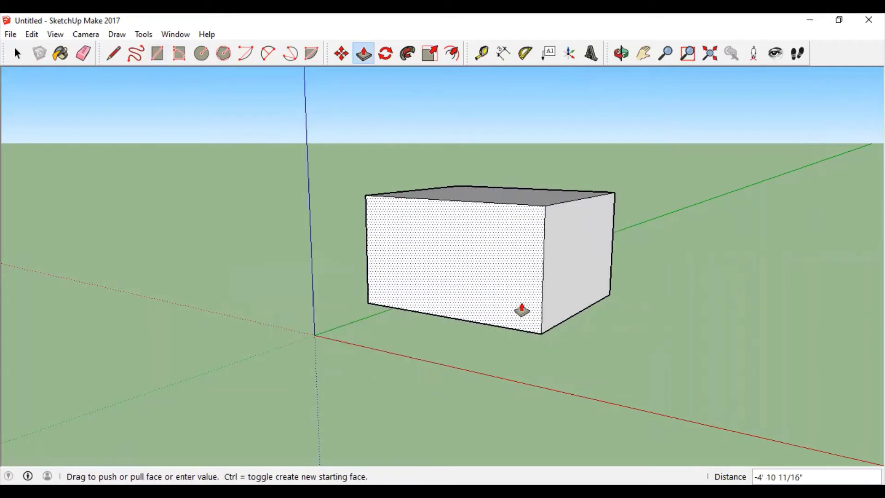
{"action": "left_click", "coordinate": [454, 324]}
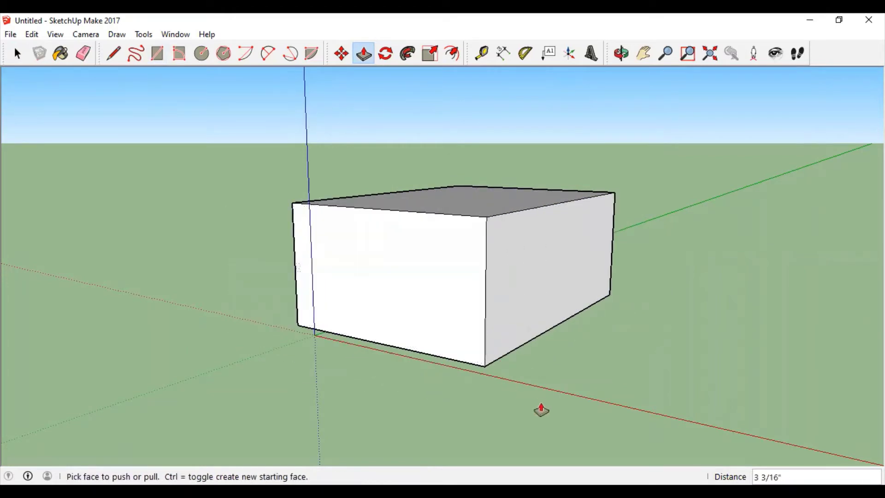
Draw a triangular gable on the front top edge with the Line tool
{"action": "left_click", "coordinate": [115, 53]}
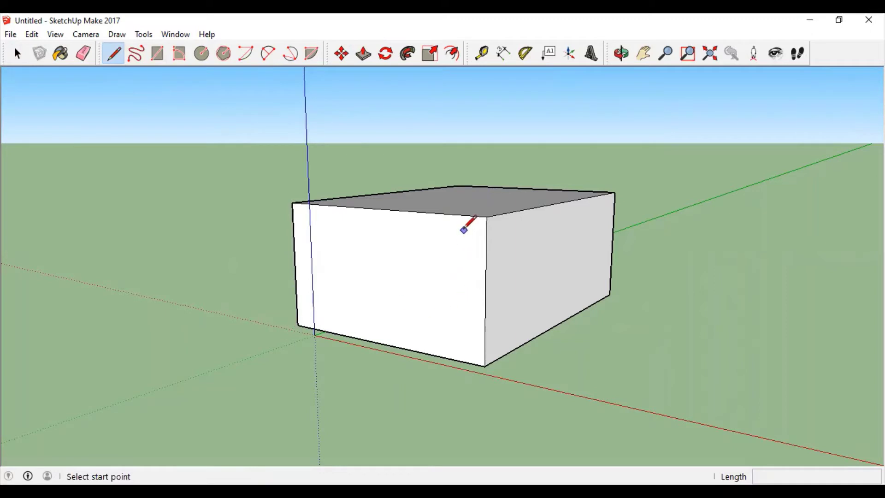
{"action": "left_click", "coordinate": [487, 216]}
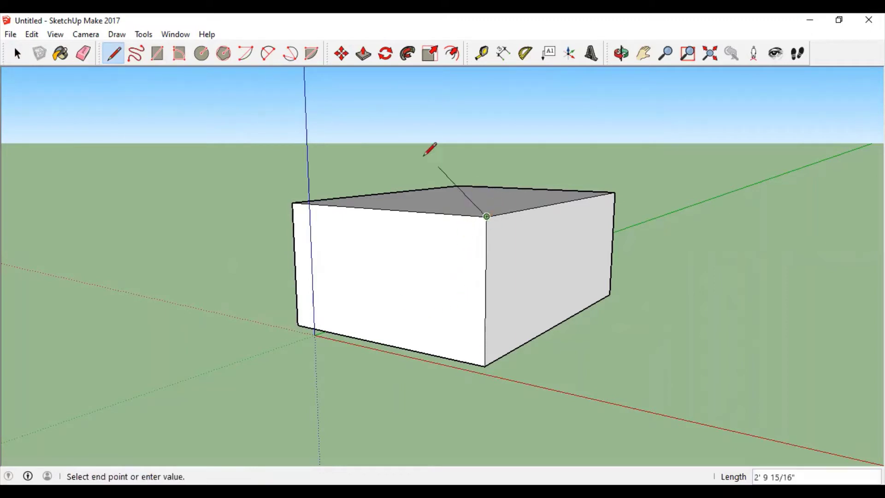
{"action": "left_click", "coordinate": [411, 135]}
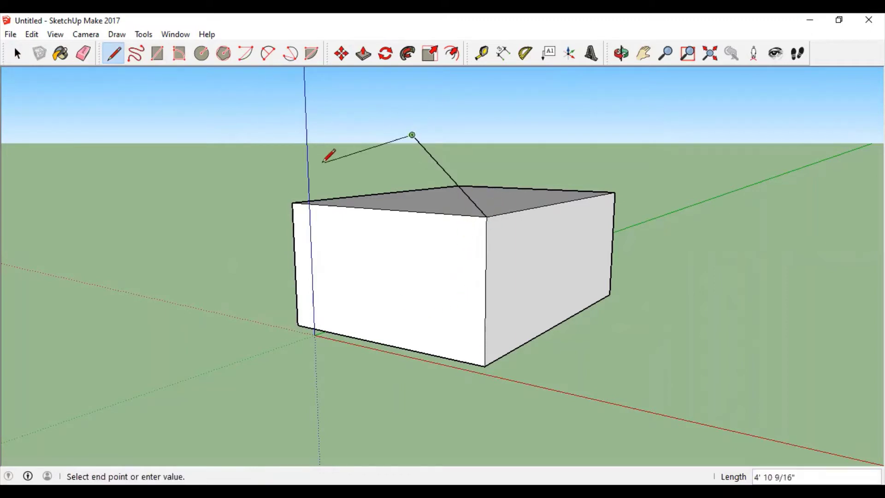
{"action": "left_click", "coordinate": [292, 203]}
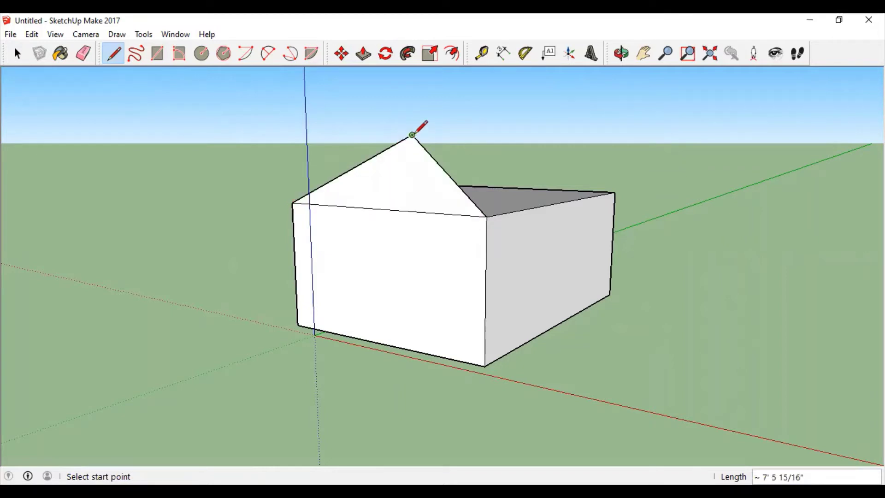
Draw the roof ridge from the back peak to the front apex
{"action": "left_click", "coordinate": [614, 192]}
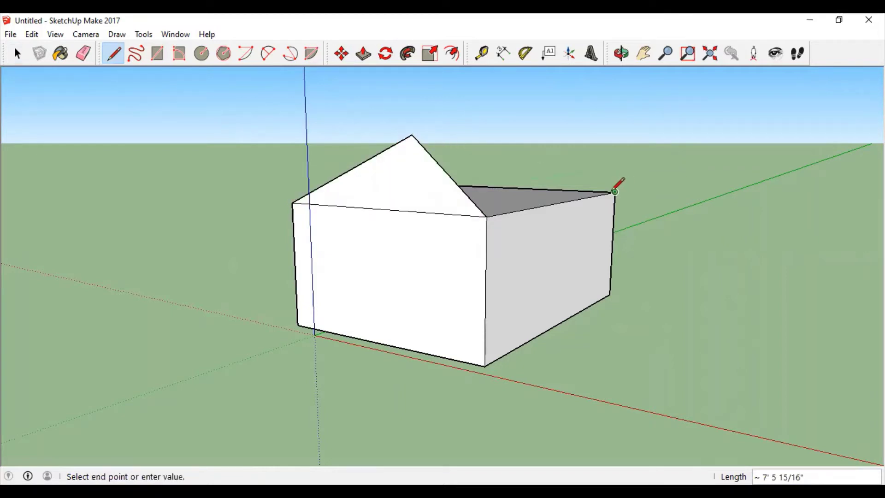
{"action": "double_click", "coordinate": [545, 139]}
{"action": "left_click", "coordinate": [545, 137]}
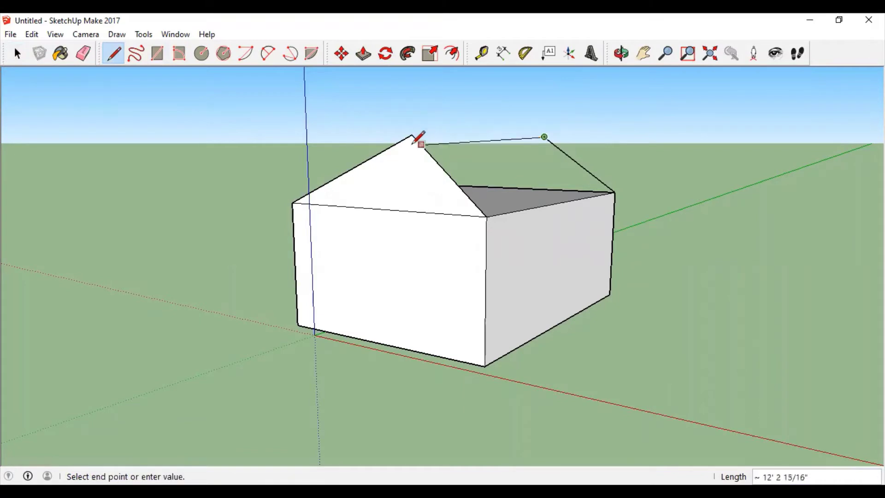
{"action": "double_click", "coordinate": [415, 139]}
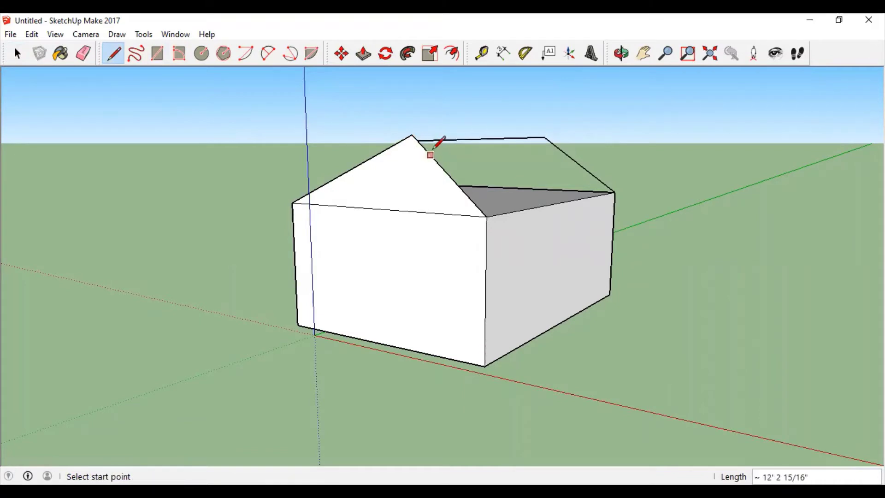
{"action": "key", "text": "ctrl+z"}
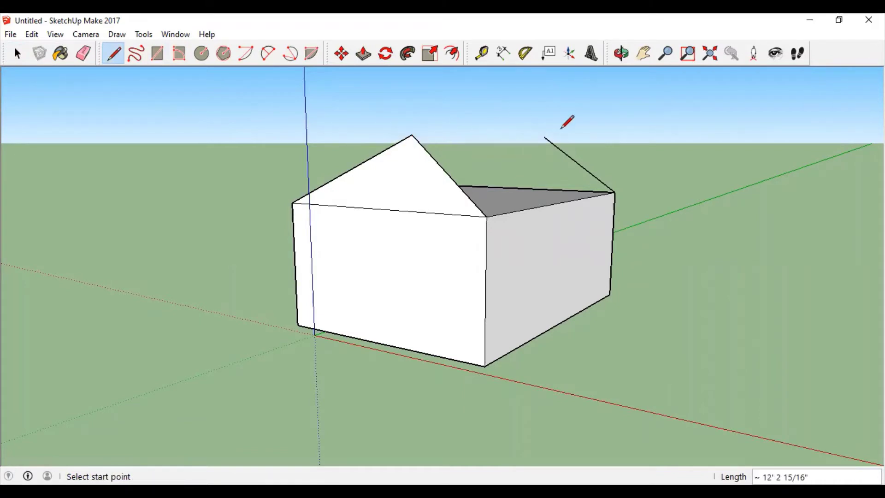
{"action": "left_click", "coordinate": [544, 137]}
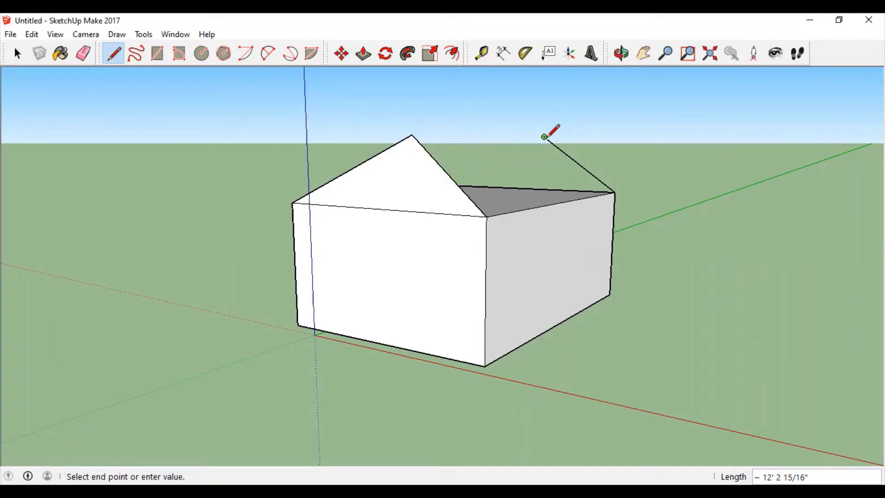
{"action": "left_click", "coordinate": [412, 135]}
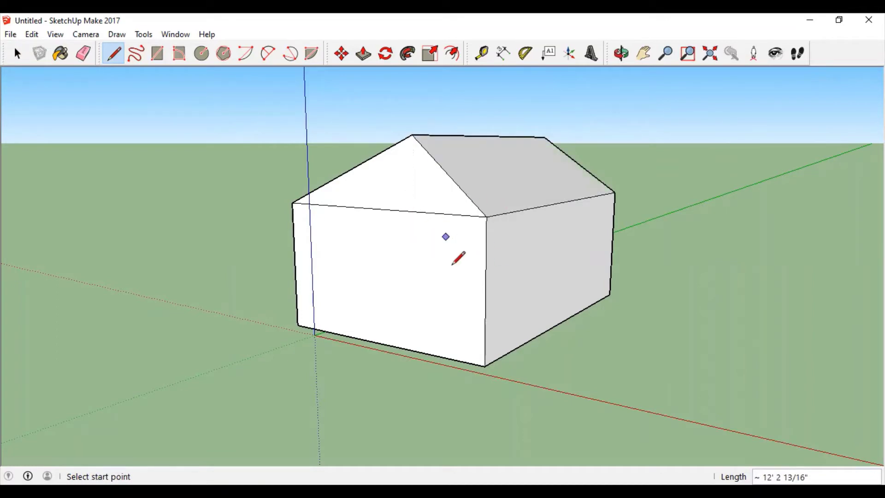
Outline a tall rectangular door on the front wall
{"action": "left_click", "coordinate": [429, 354]}
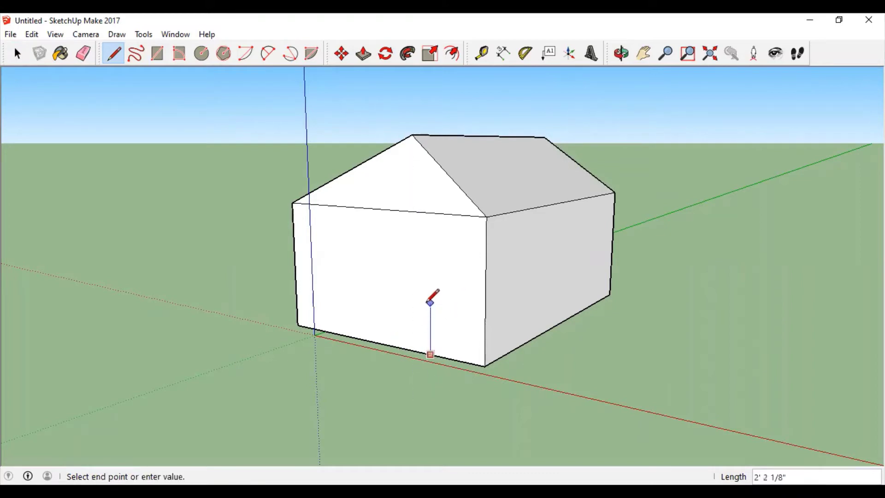
{"action": "left_click", "coordinate": [430, 236]}
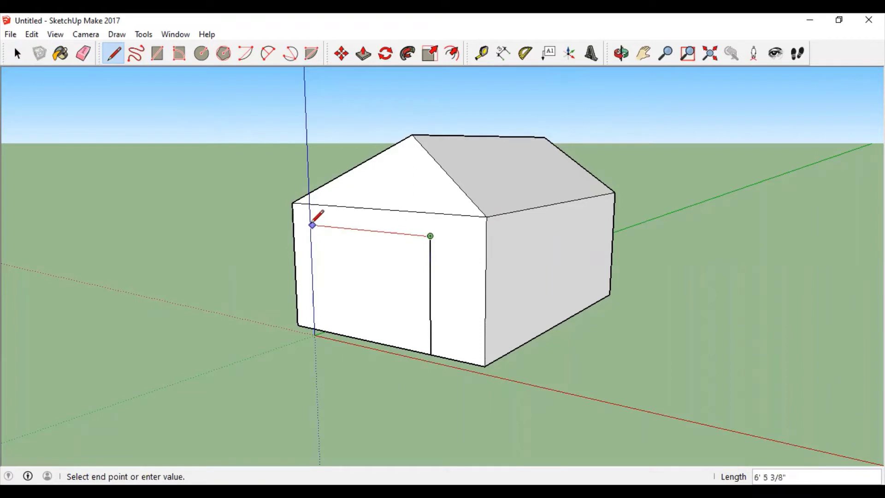
{"action": "left_click", "coordinate": [335, 226]}
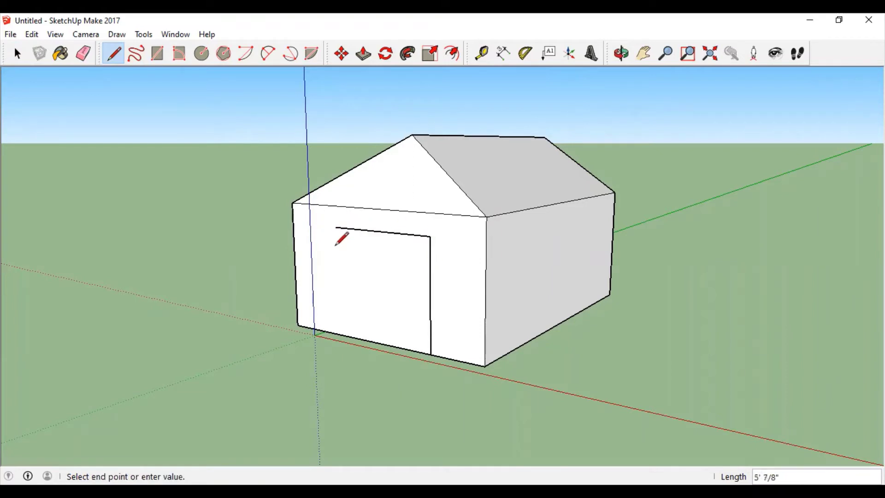
{"action": "left_click", "coordinate": [340, 333]}
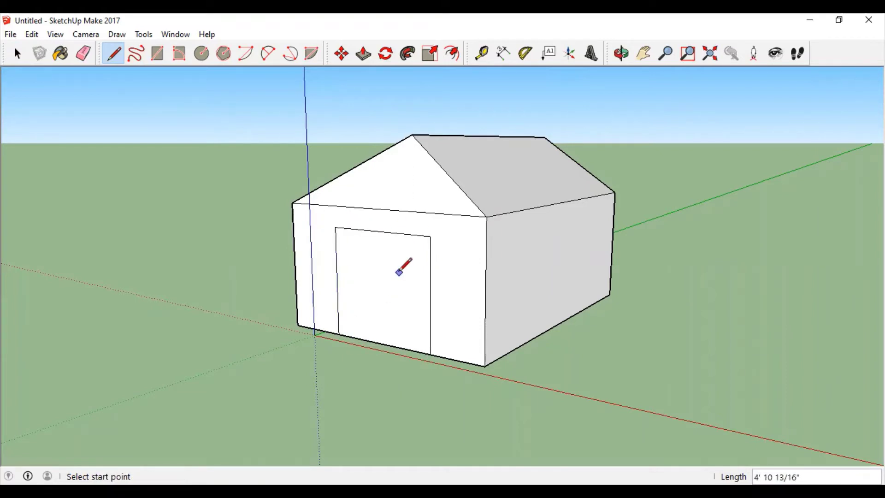
Split the door into two leaves with a vertical line from its top midpoint
{"action": "left_click", "coordinate": [380, 231]}
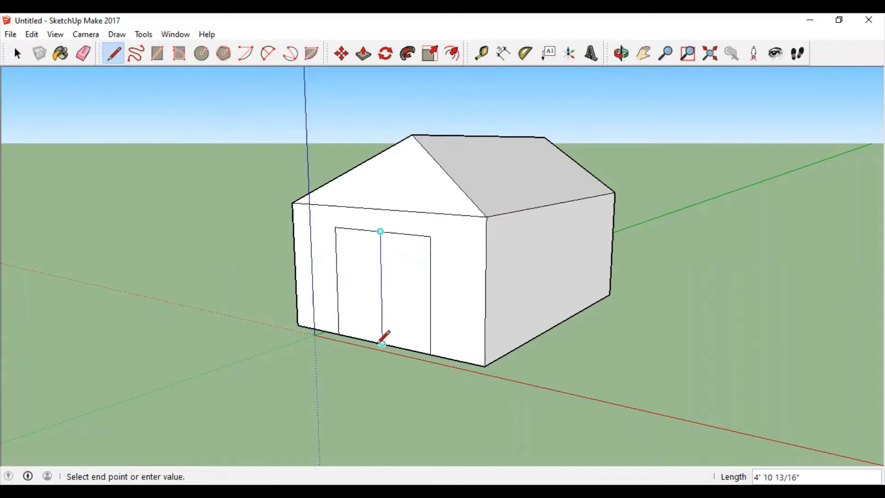
{"action": "left_click", "coordinate": [382, 343]}
{"action": "left_click", "coordinate": [379, 238]}
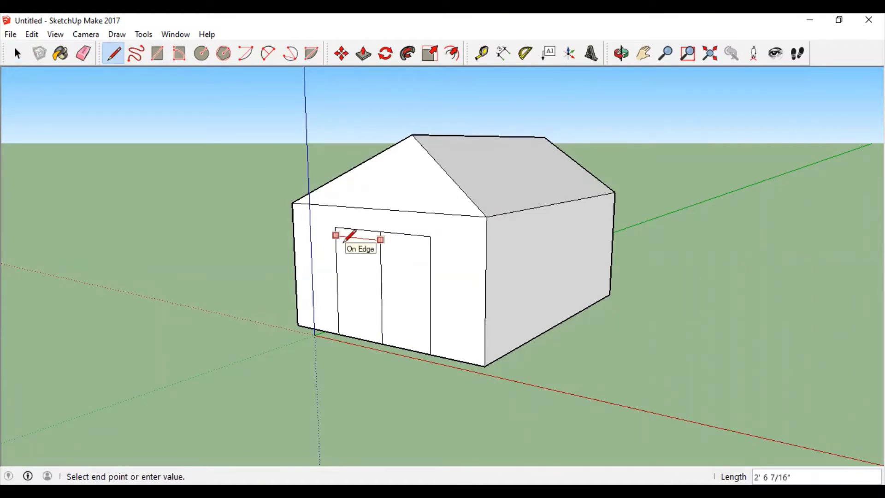
{"action": "key", "text": "ctrl+z"}
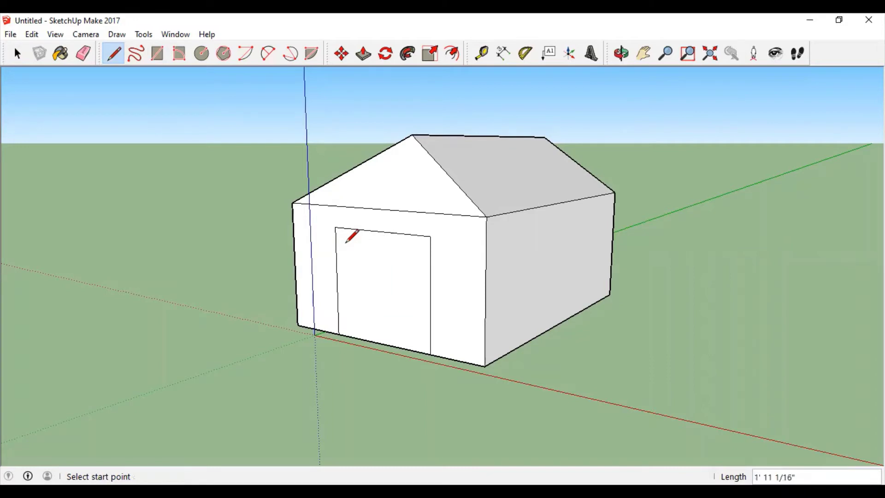
{"action": "left_click", "coordinate": [380, 231]}
{"action": "left_click", "coordinate": [383, 339]}
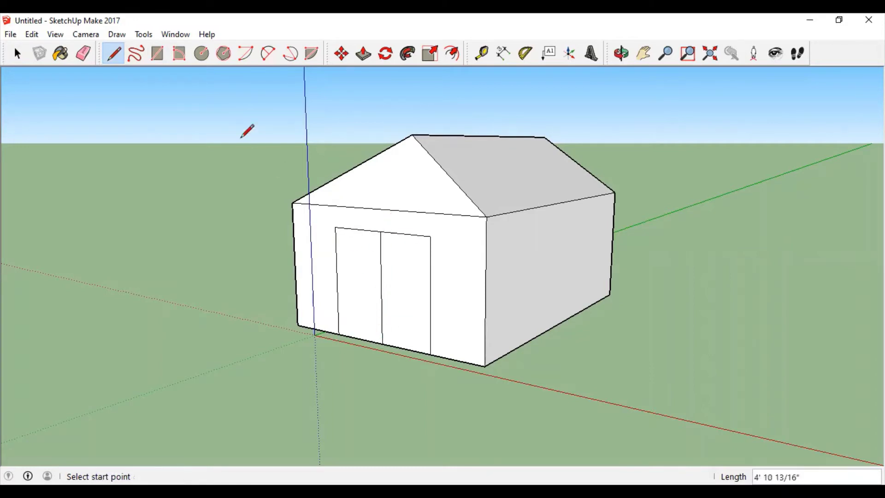
Draw a window rectangle high on each door leaf
{"action": "left_click", "coordinate": [157, 53]}
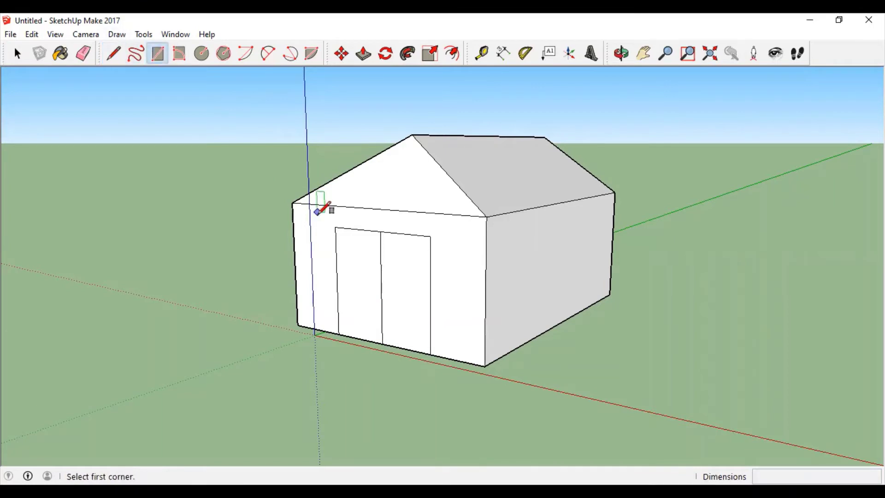
{"action": "left_click", "coordinate": [357, 228]}
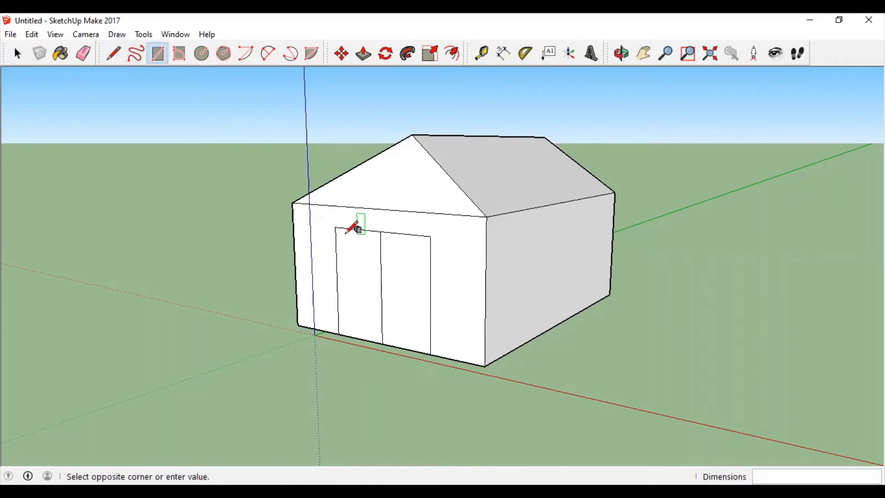
{"action": "key", "text": "Escape"}
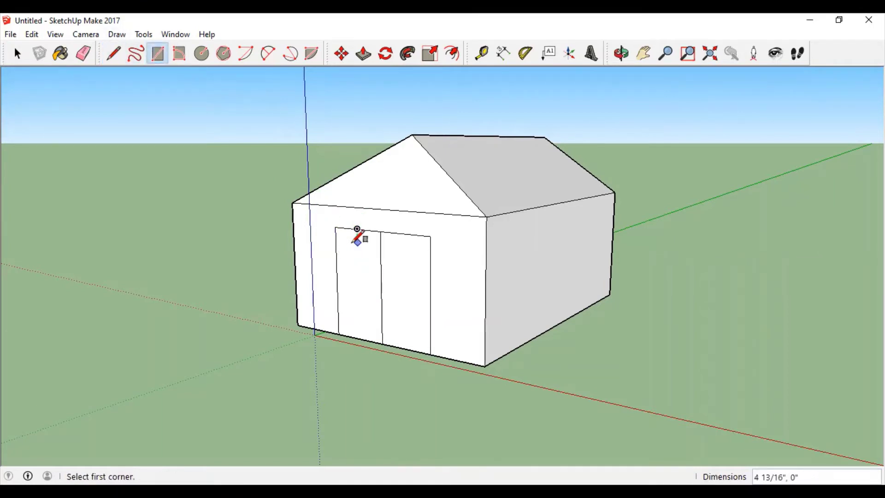
{"action": "left_click", "coordinate": [357, 228]}
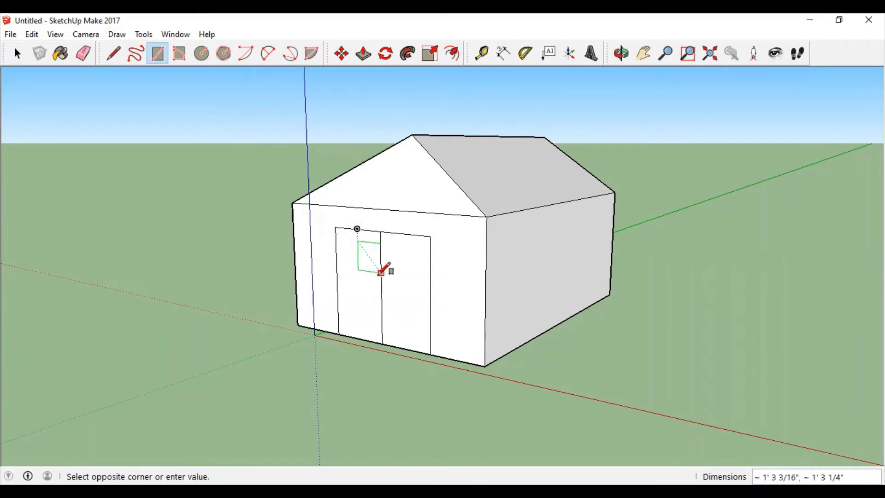
{"action": "left_click", "coordinate": [377, 274]}
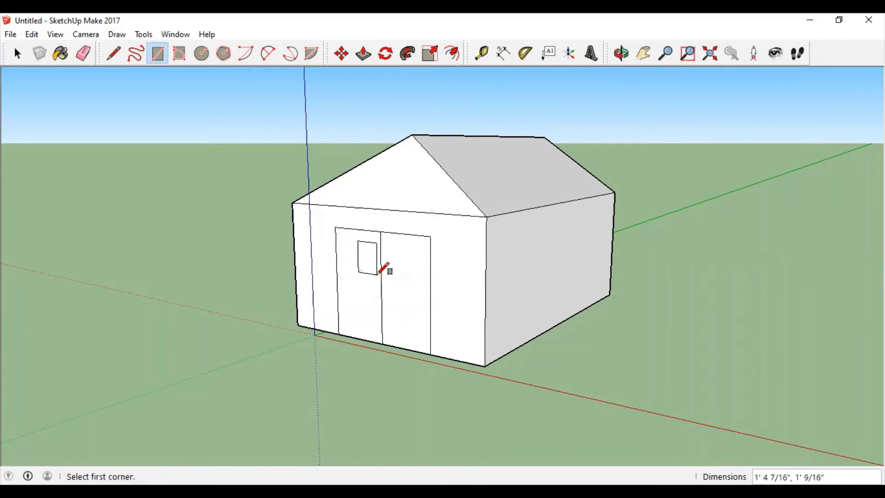
{"action": "left_click", "coordinate": [381, 245]}
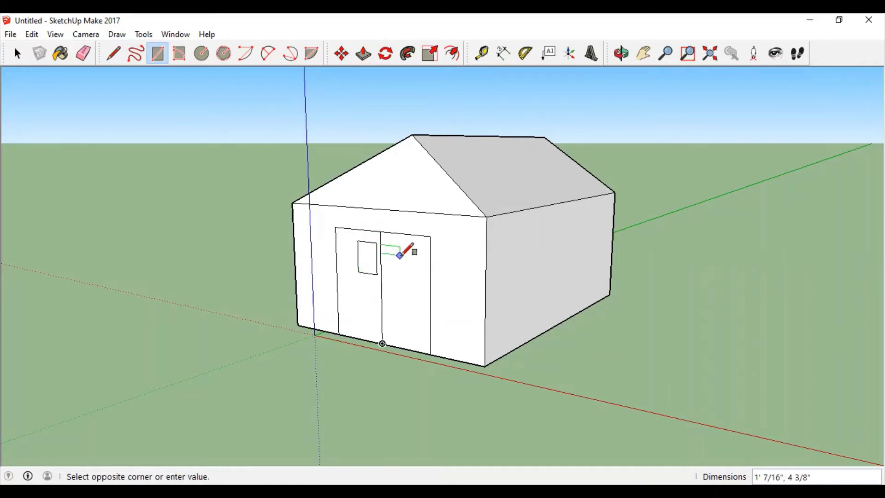
{"action": "left_click", "coordinate": [405, 279]}
{"action": "key", "text": "ctrl+z"}
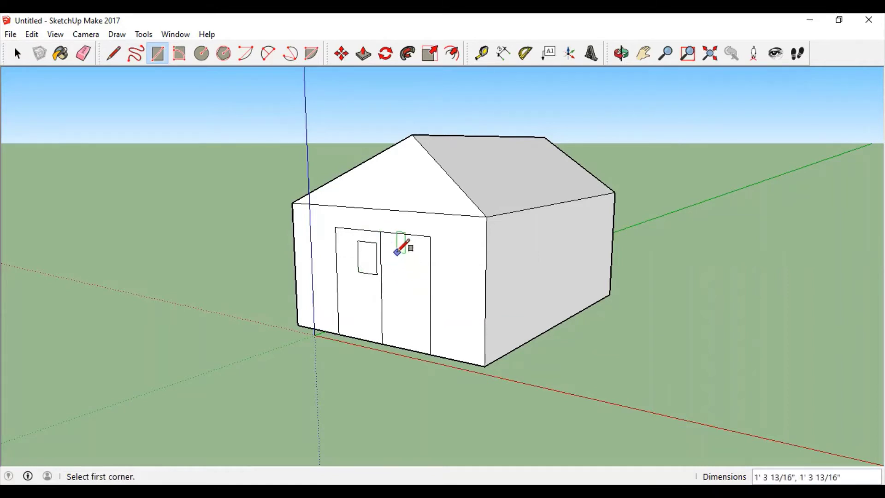
{"action": "left_click", "coordinate": [395, 243]}
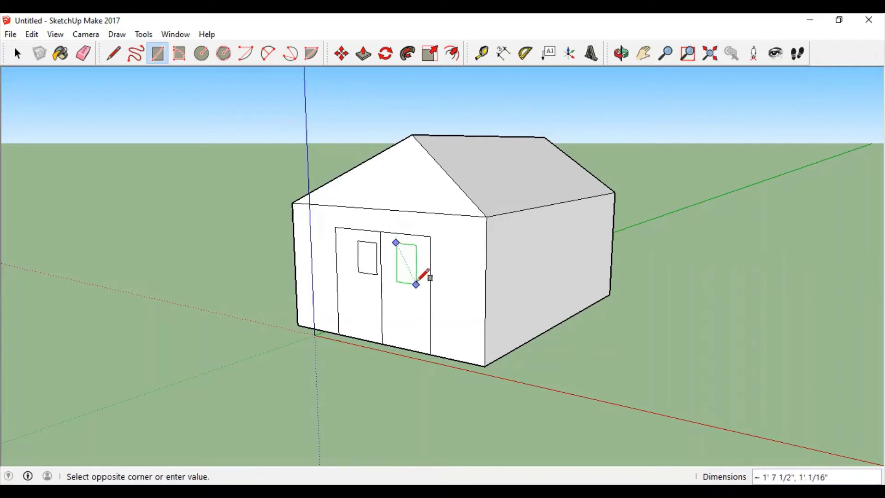
{"action": "left_click", "coordinate": [418, 278]}
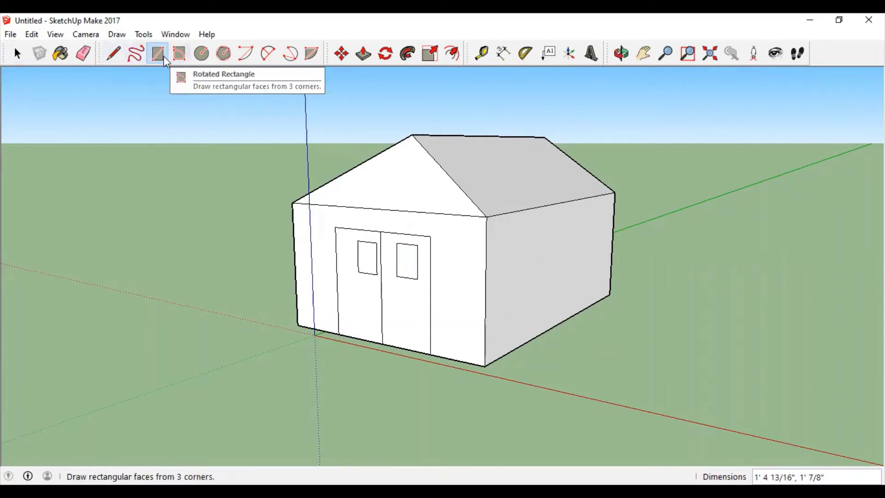
Outline a small square handle shape straddling the door seam
{"action": "left_click", "coordinate": [372, 293]}
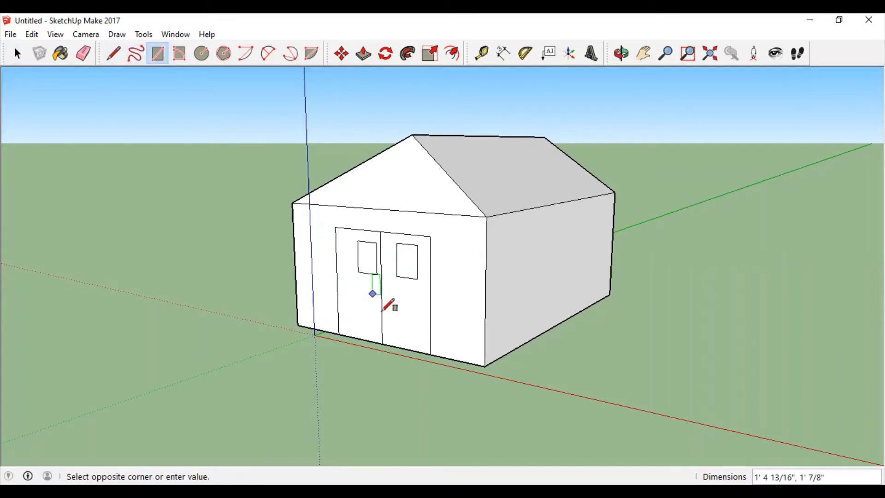
{"action": "left_click", "coordinate": [381, 312]}
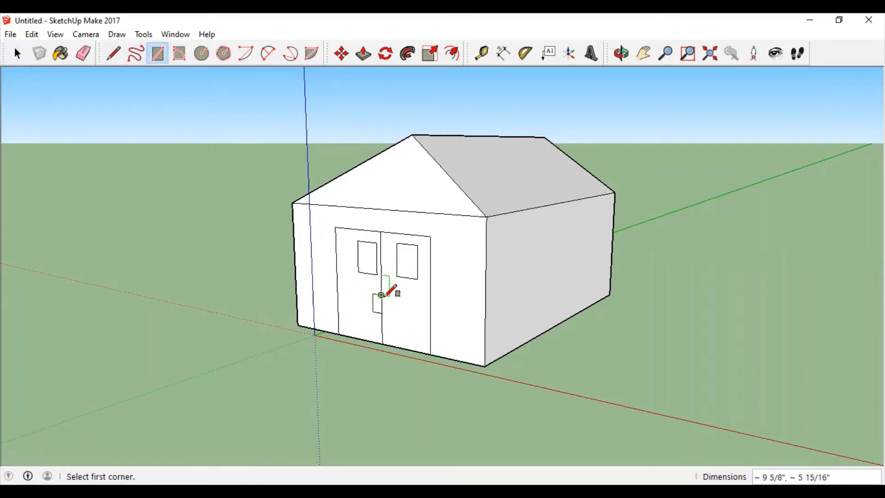
{"action": "left_click", "coordinate": [381, 294]}
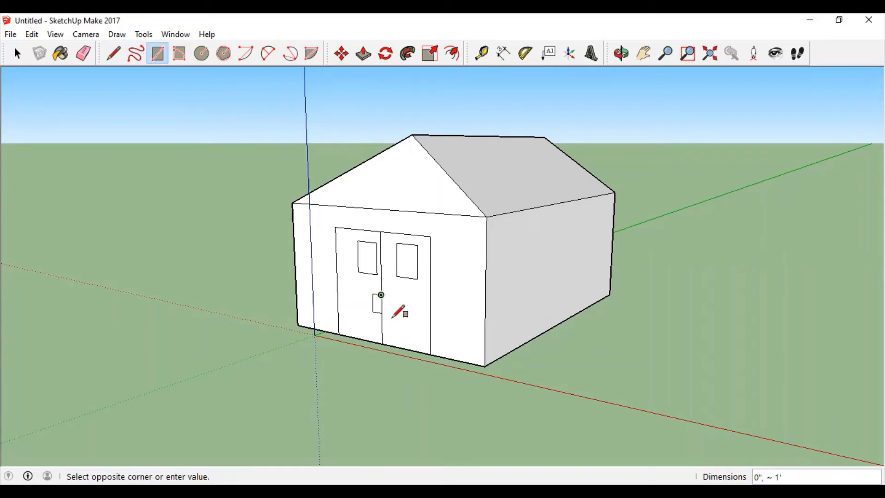
{"action": "left_click", "coordinate": [414, 351]}
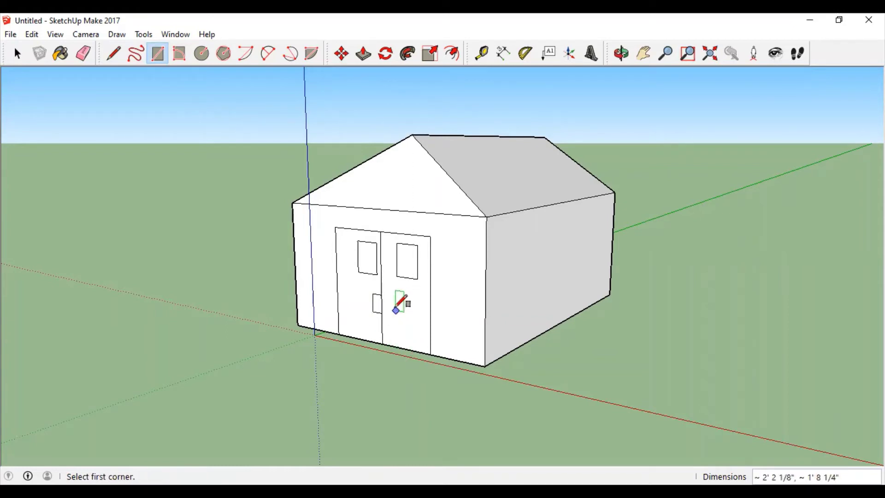
{"action": "left_click", "coordinate": [381, 295]}
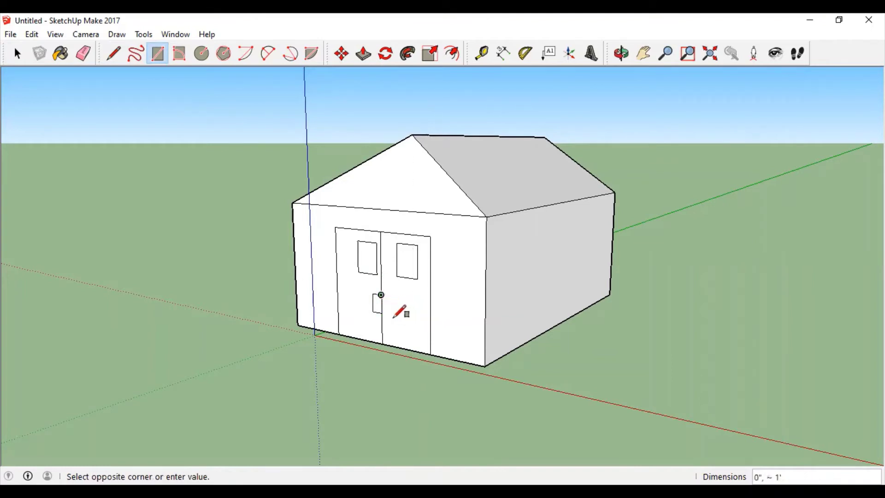
{"action": "left_click", "coordinate": [399, 321]}
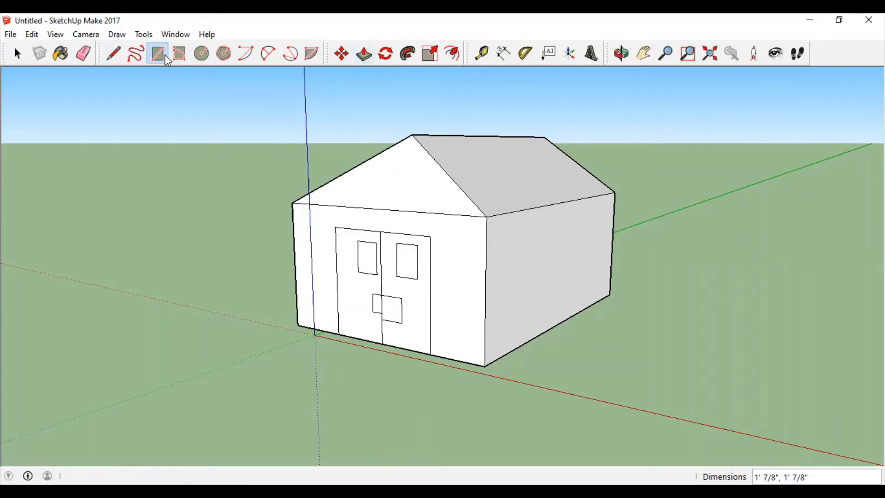
Pull both halves of the seam square outward into handle blocks
{"action": "key", "text": "p"}
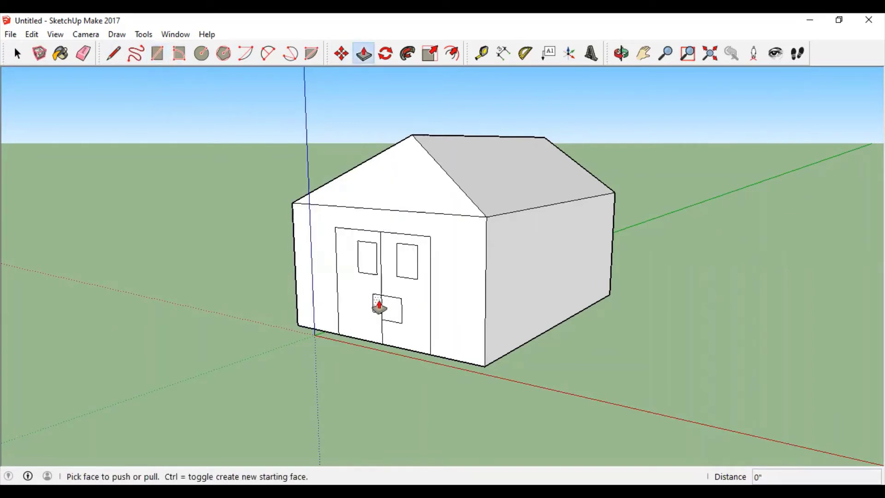
{"action": "left_click_drag", "start_coordinate": [379, 306], "coordinate": [370, 306]}
{"action": "left_click", "coordinate": [384, 314]}
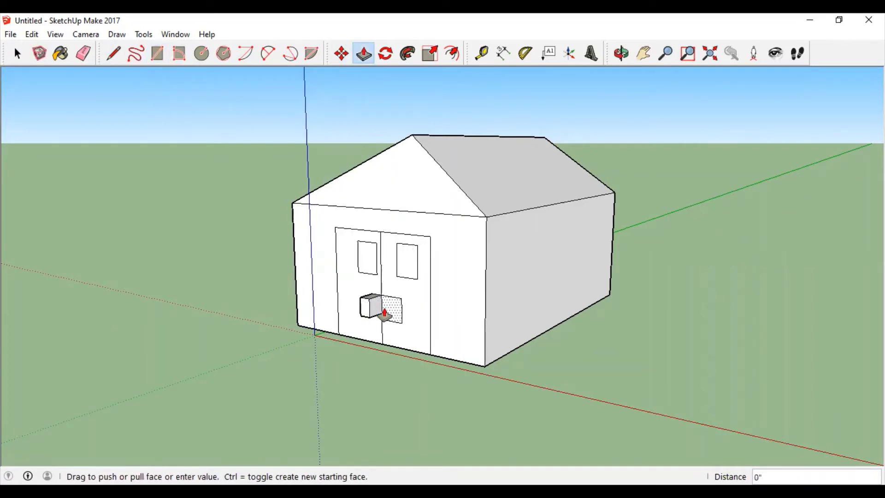
{"action": "left_click", "coordinate": [371, 315]}
{"action": "left_click", "coordinate": [389, 318]}
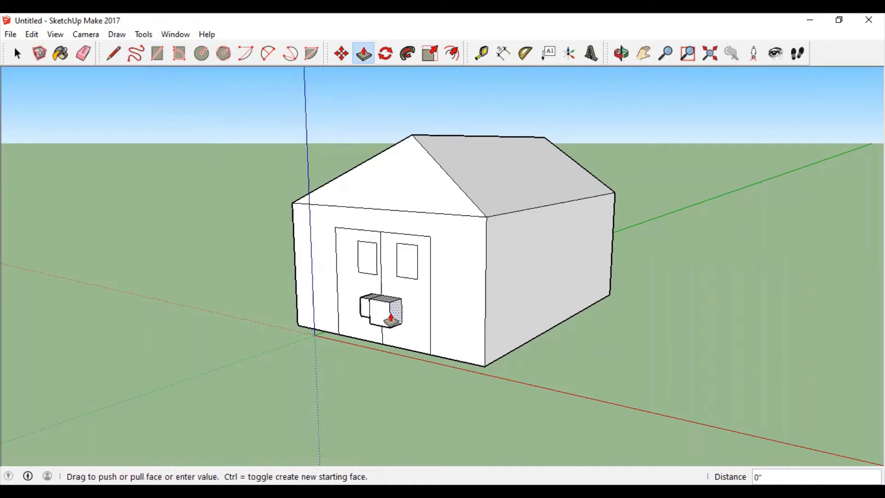
Push both door window faces inward as recesses
{"action": "left_click", "coordinate": [381, 315]}
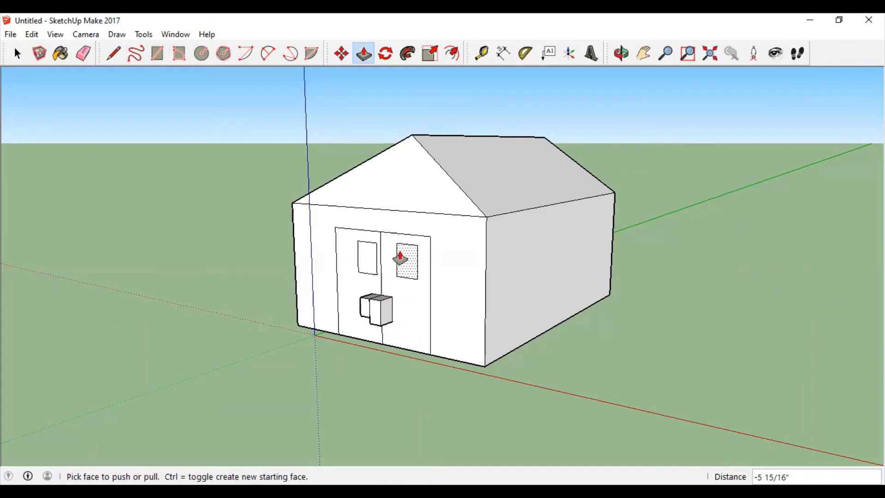
{"action": "left_click", "coordinate": [405, 258]}
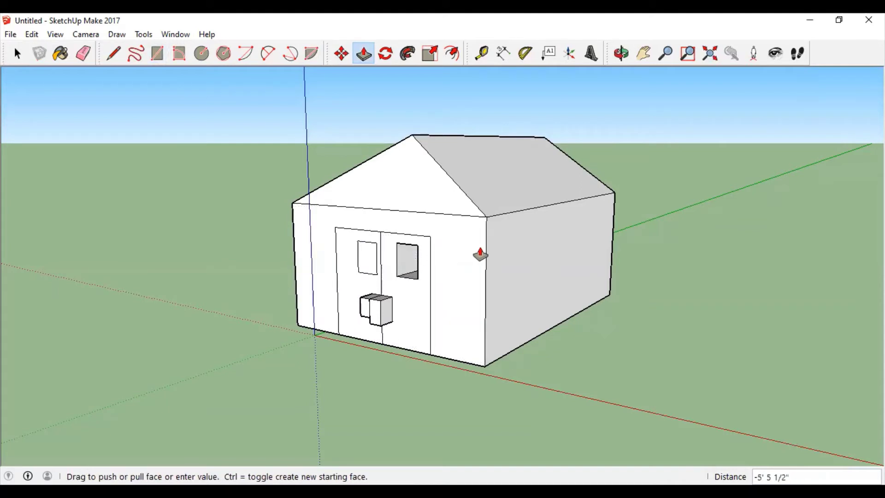
{"action": "left_click", "coordinate": [478, 253]}
{"action": "left_click", "coordinate": [366, 255]}
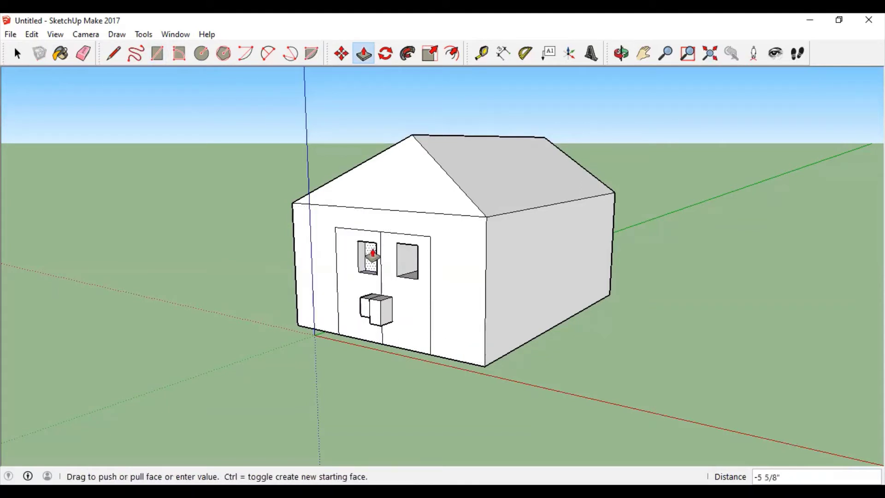
{"action": "left_click", "coordinate": [421, 240]}
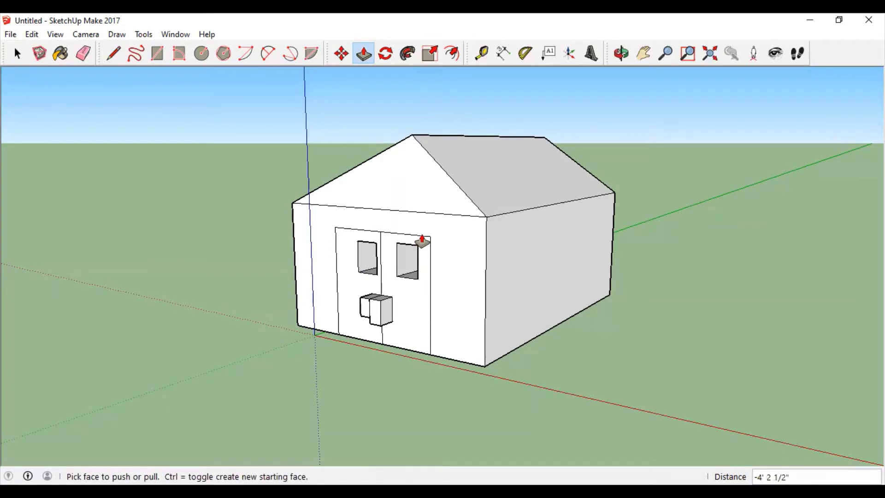
Adjust the handle blocks to a slightly smaller depth
{"action": "left_click", "coordinate": [377, 313]}
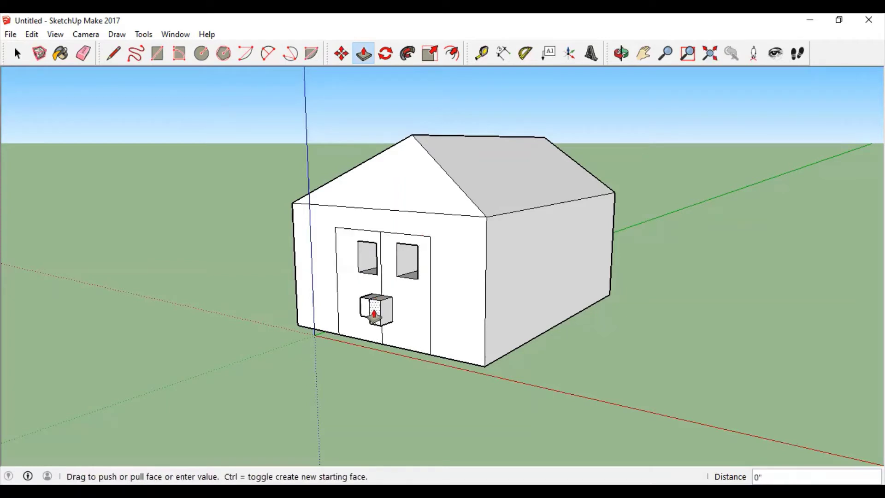
{"action": "left_click", "coordinate": [376, 316]}
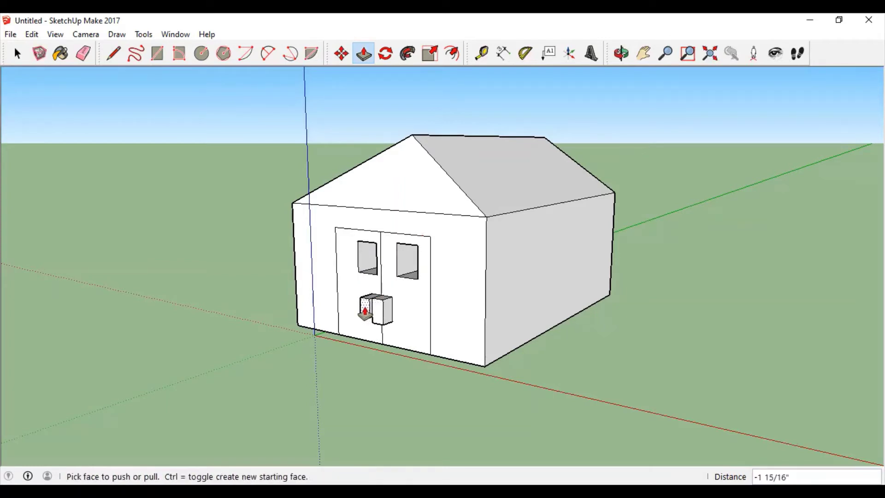
{"action": "left_click", "coordinate": [365, 312]}
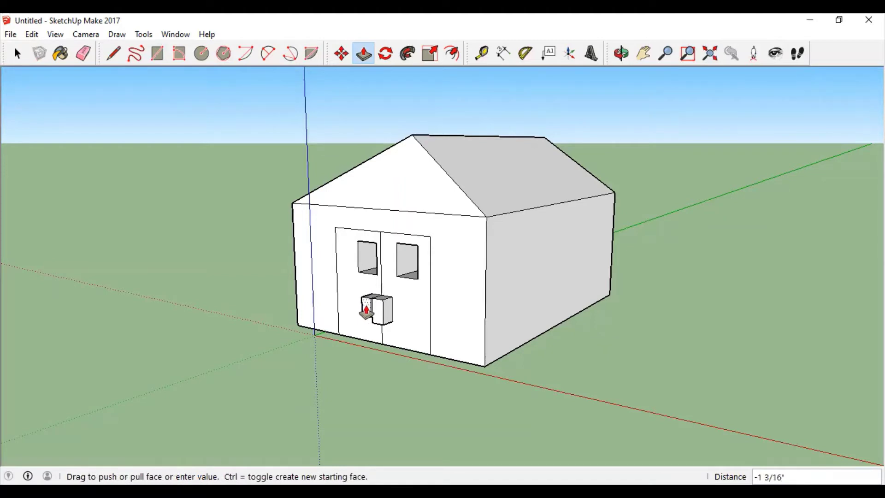
{"action": "left_click", "coordinate": [368, 310]}
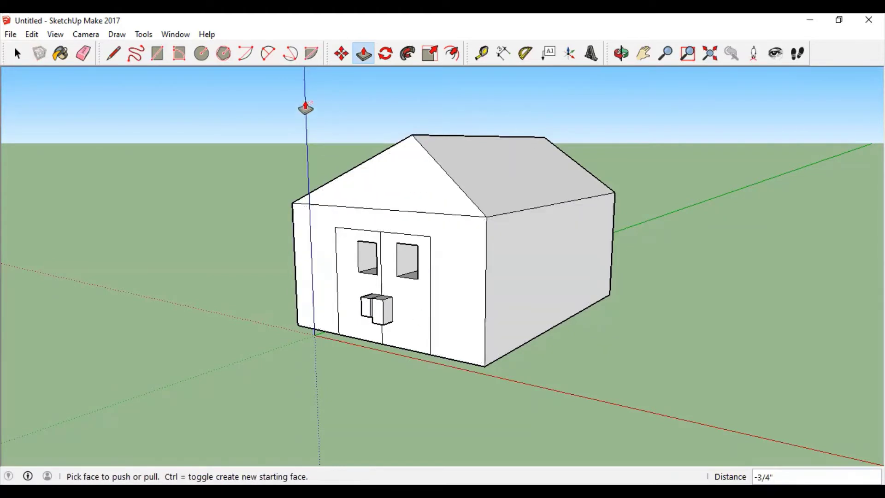
{"action": "left_click", "coordinate": [157, 53]}
Outline a window rectangle on the side wall, undoing a stray large rectangle
{"action": "left_click", "coordinate": [504, 225]}
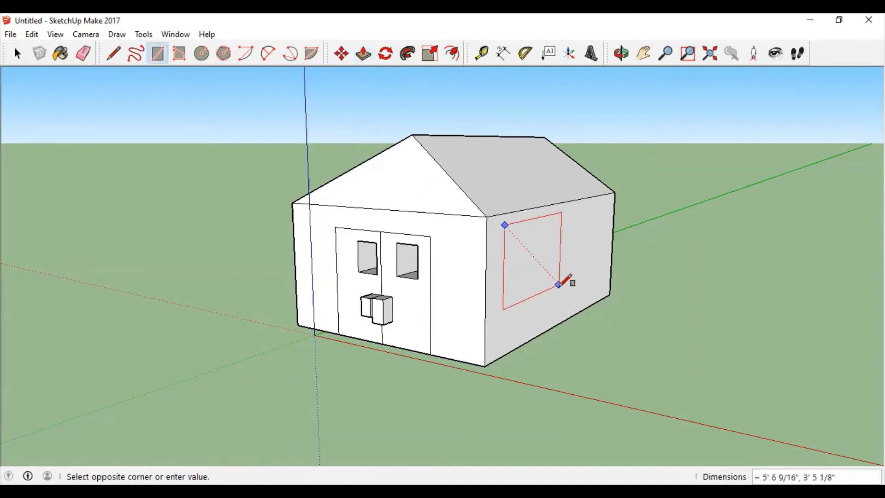
{"action": "left_click", "coordinate": [550, 275]}
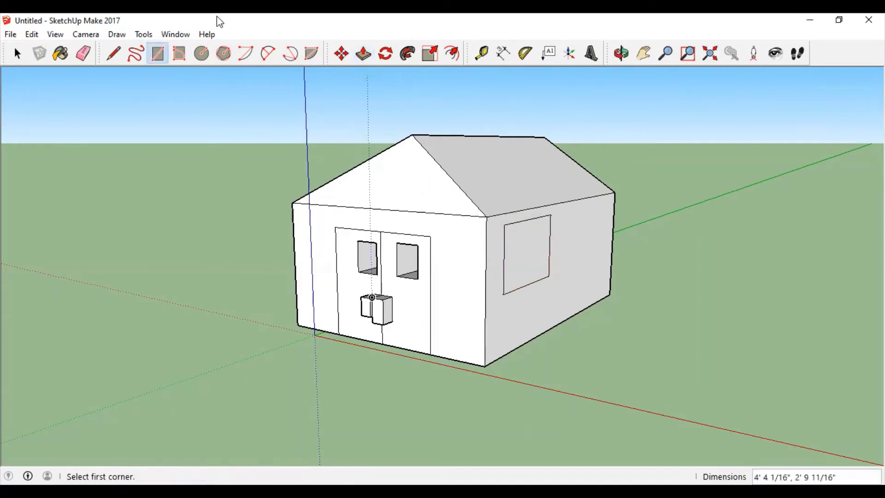
{"action": "left_click", "coordinate": [259, 97]}
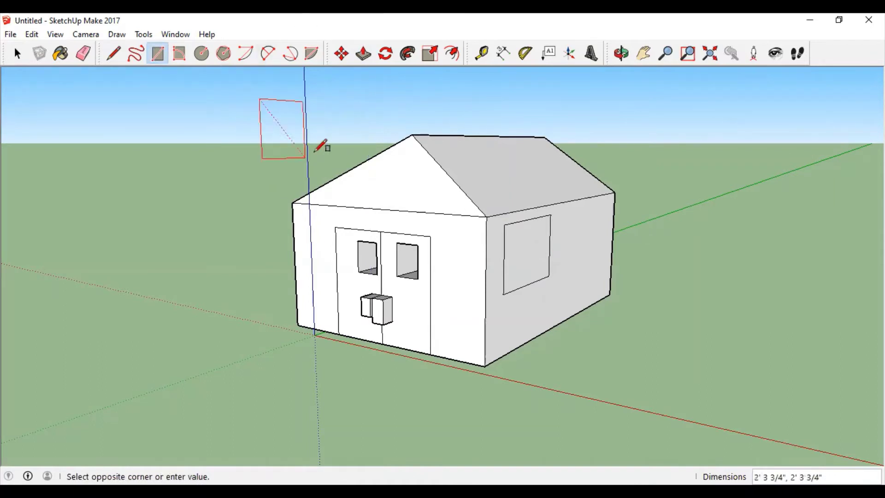
{"action": "left_click", "coordinate": [591, 298]}
{"action": "key", "text": "ctrl+z"}
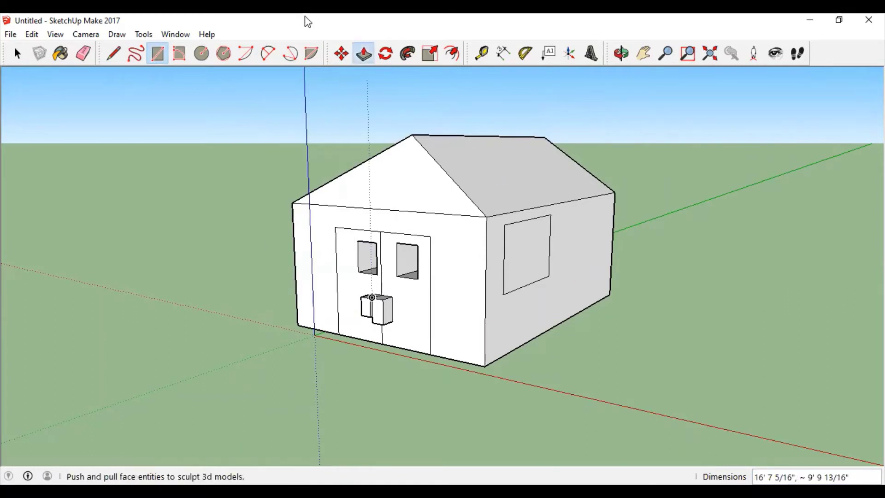
Push the side window face deep into the wall as an opening
{"action": "left_click", "coordinate": [364, 53]}
{"action": "left_click", "coordinate": [523, 233]}
{"action": "left_click", "coordinate": [410, 203]}
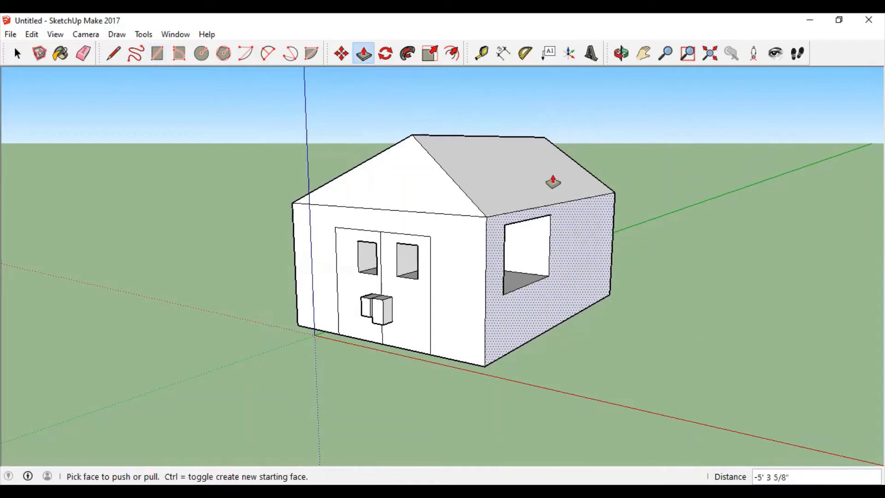
{"action": "left_click", "coordinate": [107, 56]}
Draw a horizontal line across the side window opening
{"action": "left_click", "coordinate": [503, 260]}
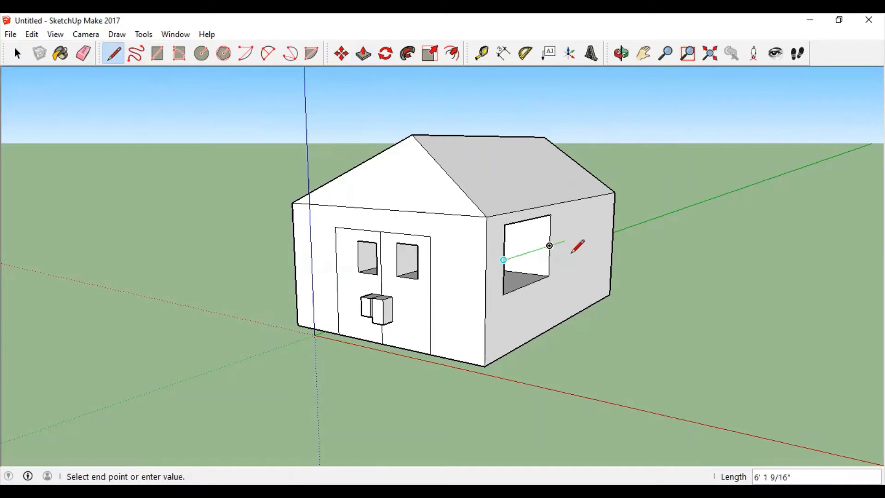
{"action": "left_click", "coordinate": [565, 241]}
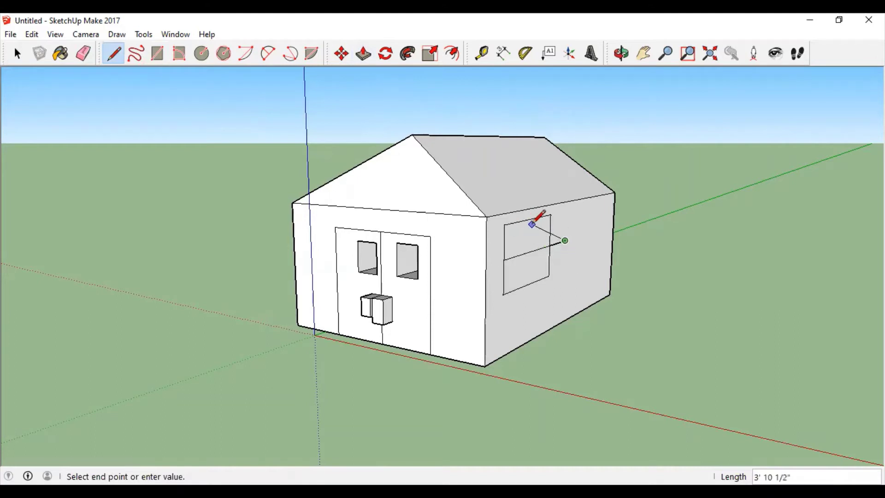
{"action": "left_click", "coordinate": [530, 220]}
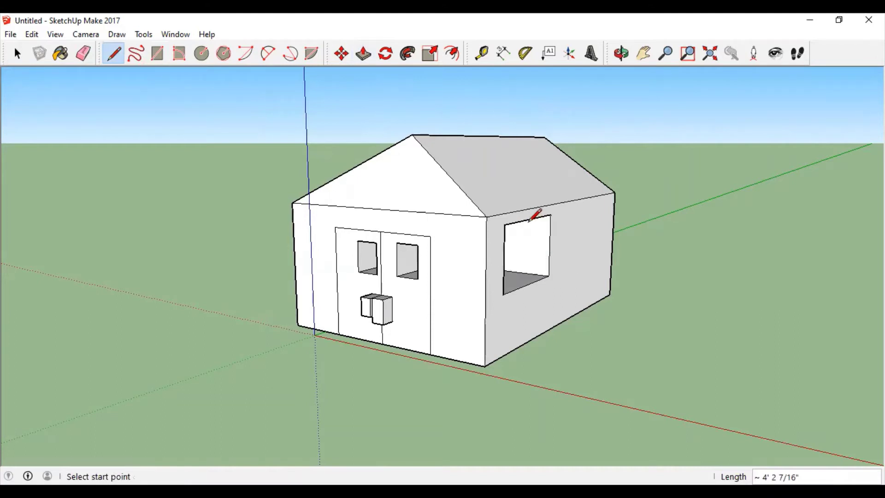
{"action": "left_click", "coordinate": [548, 245]}
{"action": "left_click", "coordinate": [503, 258]}
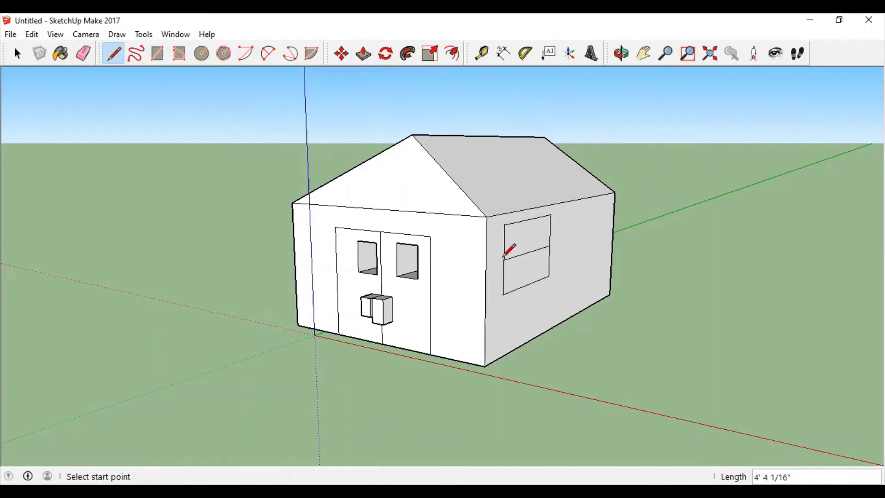
Draw a vertical divider from the window's top edge to its bottom edge
{"action": "left_click", "coordinate": [528, 219]}
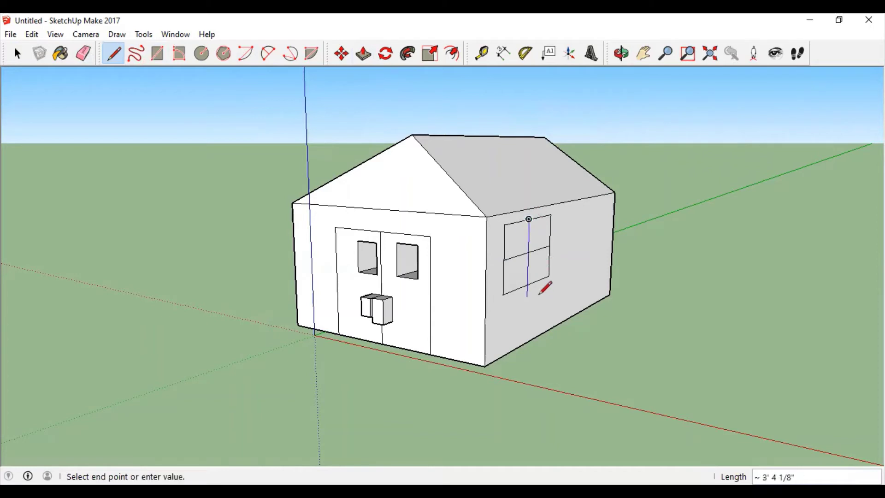
{"action": "left_click", "coordinate": [528, 277]}
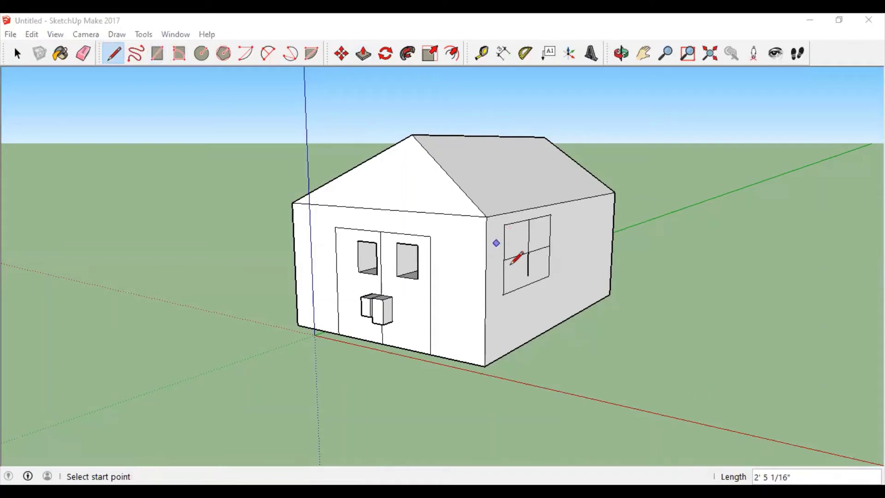
{"action": "left_click", "coordinate": [528, 285]}
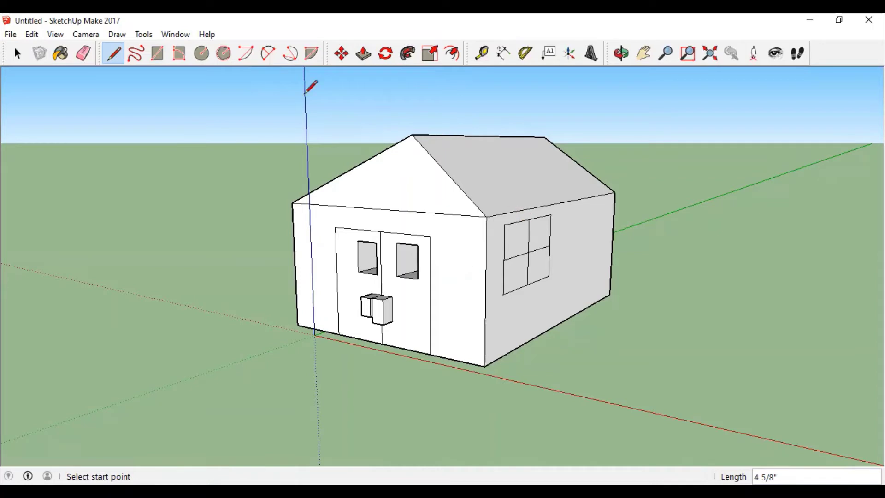
{"action": "left_click", "coordinate": [157, 53]}
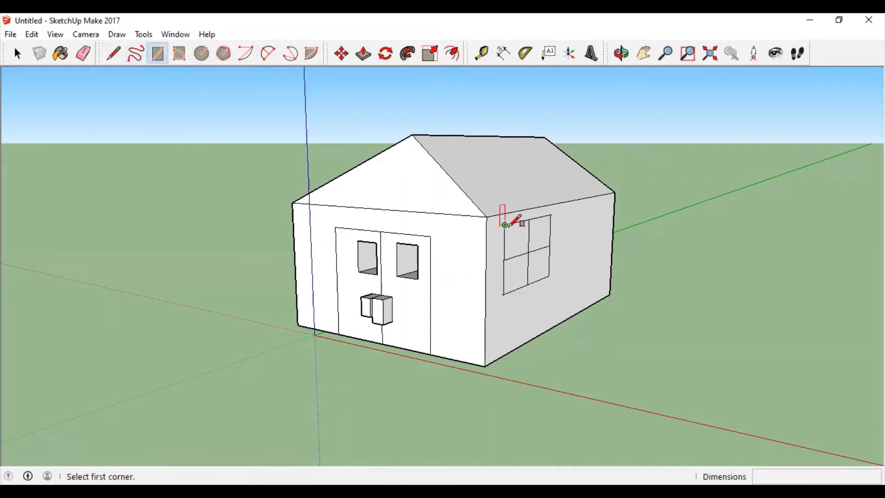
Outline inset rectangles in the top-left and upper-right window panes
{"action": "left_click", "coordinate": [509, 227]}
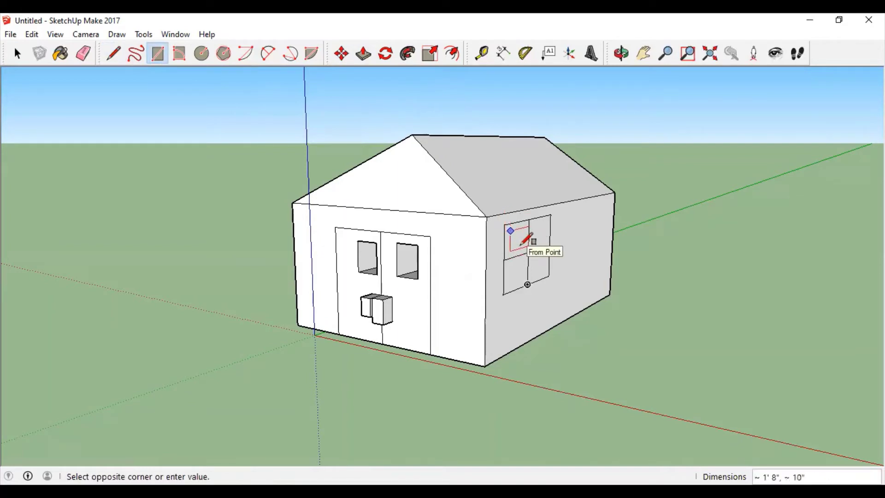
{"action": "left_click", "coordinate": [520, 244]}
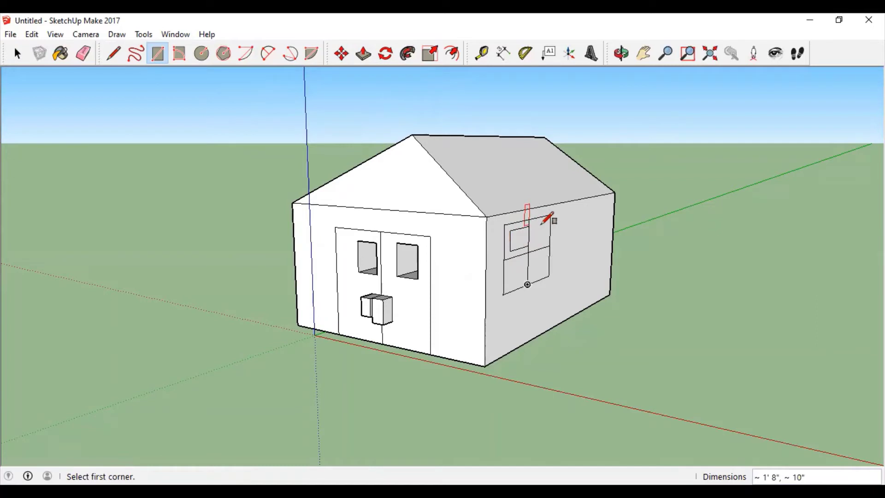
{"action": "left_click", "coordinate": [529, 225]}
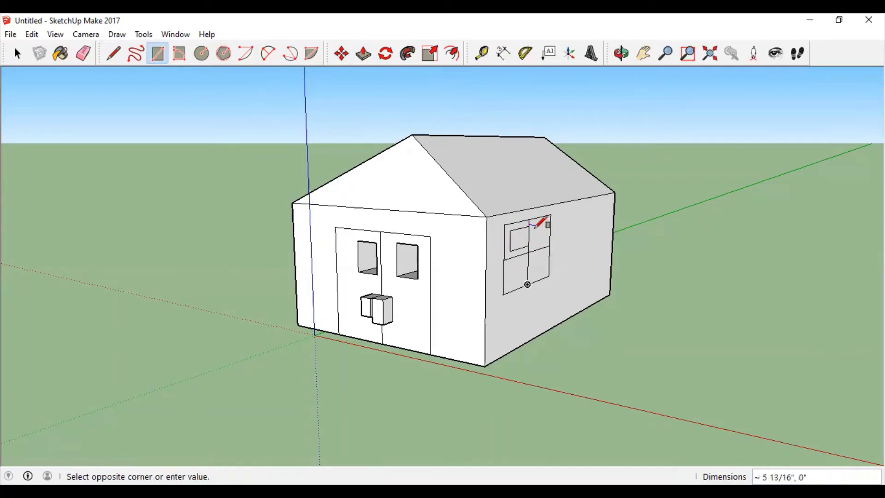
{"action": "left_click", "coordinate": [538, 239]}
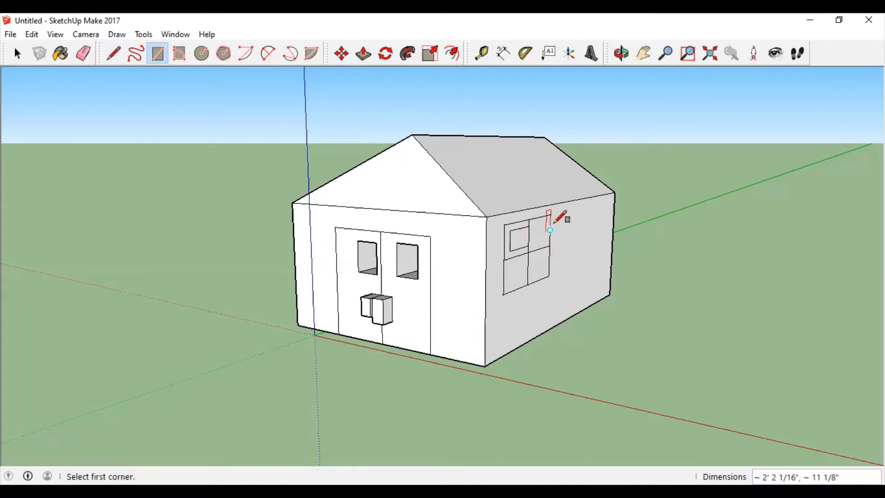
{"action": "left_click", "coordinate": [550, 230]}
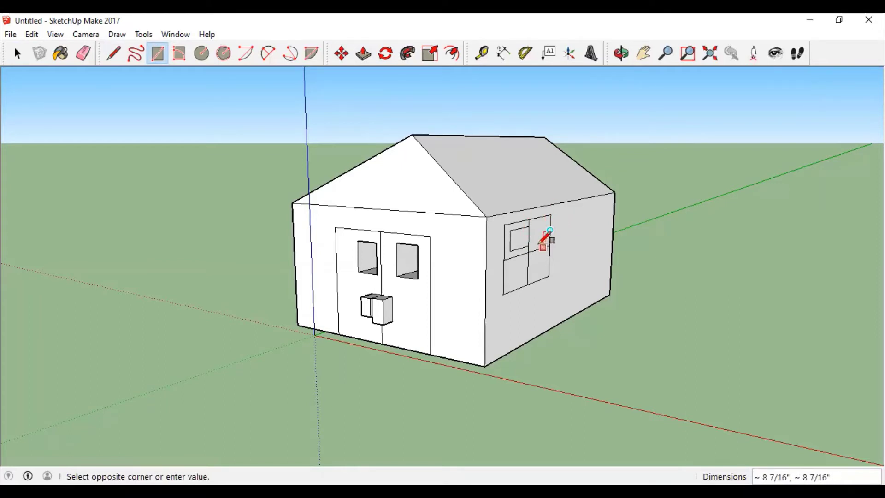
{"action": "left_click", "coordinate": [547, 244]}
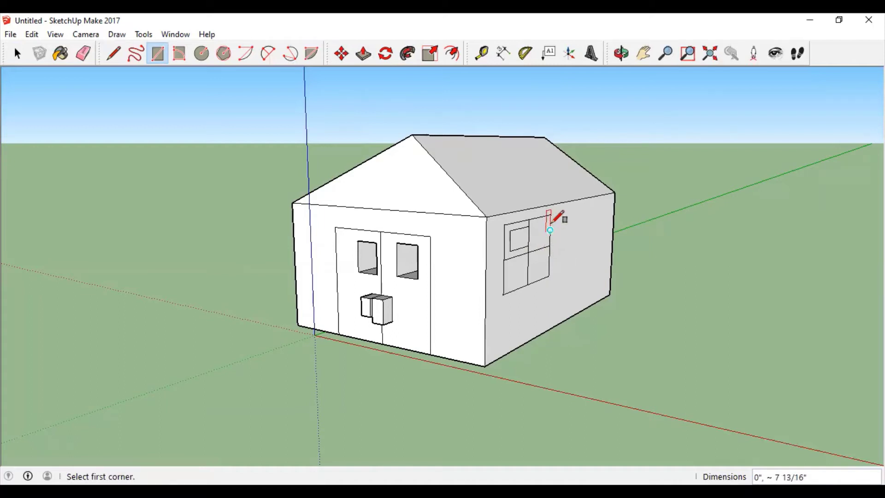
{"action": "left_click", "coordinate": [550, 230]}
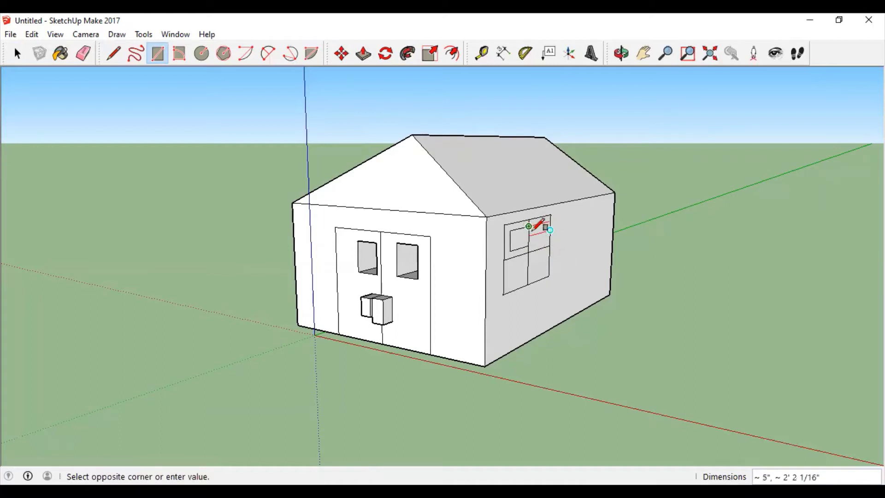
{"action": "left_click", "coordinate": [539, 225]}
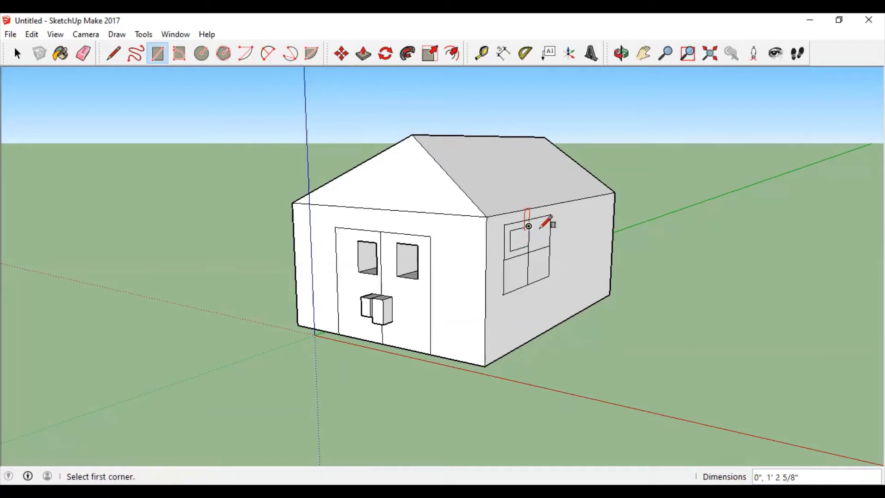
{"action": "left_click", "coordinate": [529, 226]}
{"action": "left_click", "coordinate": [549, 245]}
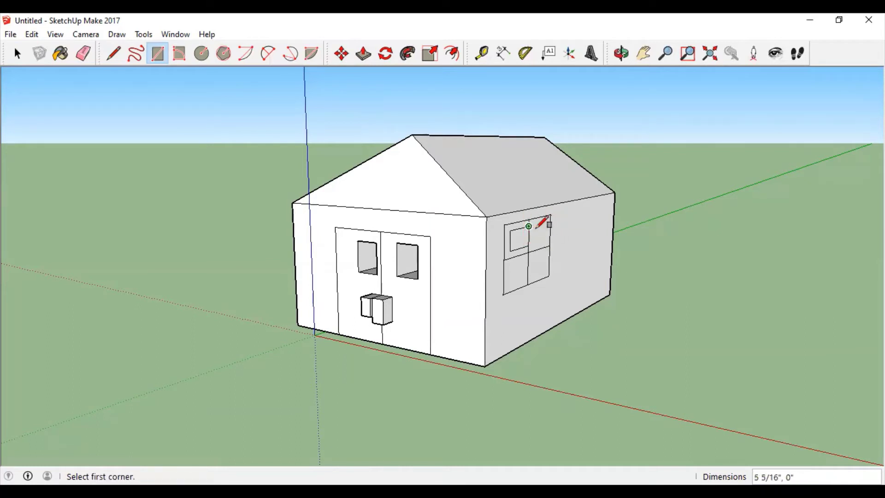
Outline inset rectangles in the lower-left pane, cancelling a stray one
{"action": "left_click", "coordinate": [515, 256]}
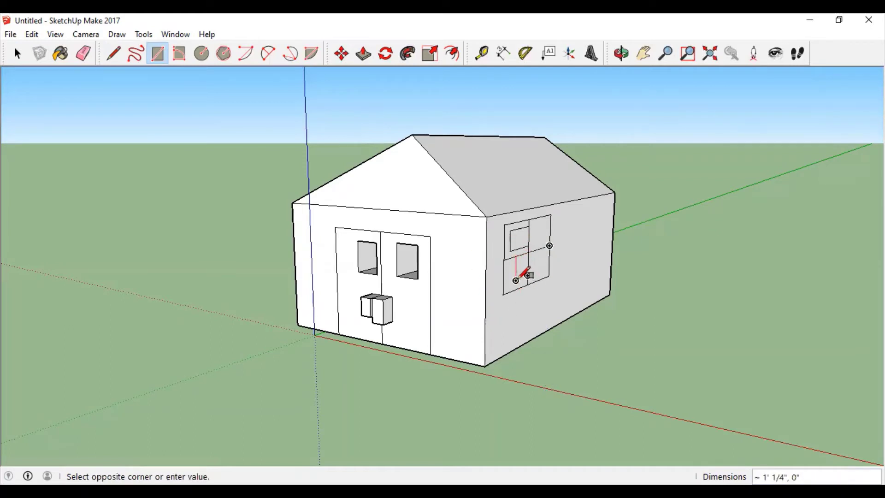
{"action": "key", "text": "Escape"}
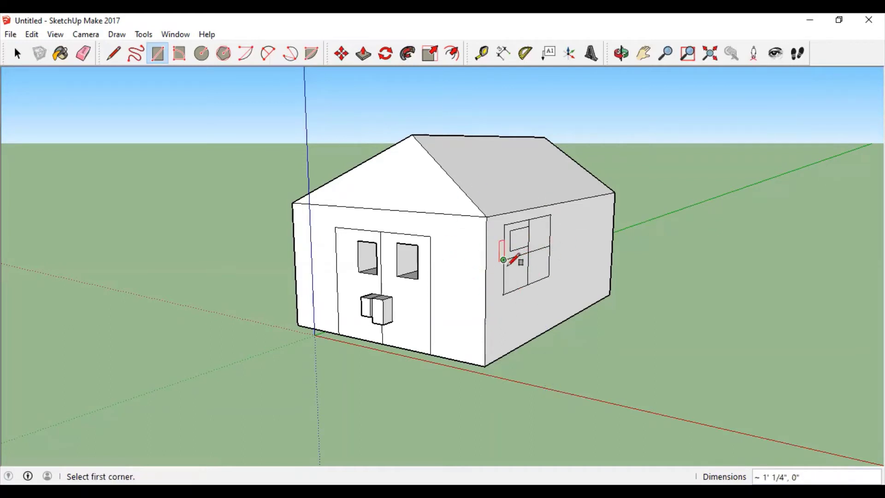
{"action": "left_click", "coordinate": [508, 258]}
{"action": "left_click", "coordinate": [527, 275]}
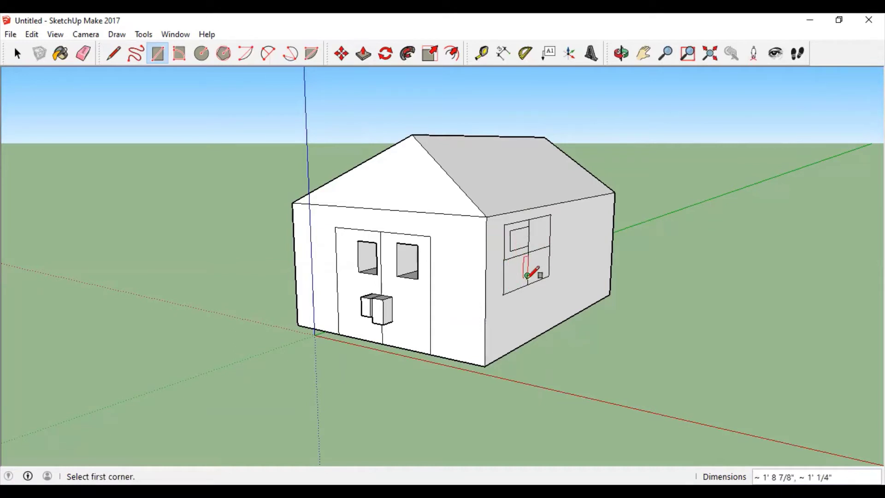
{"action": "left_click", "coordinate": [525, 272]}
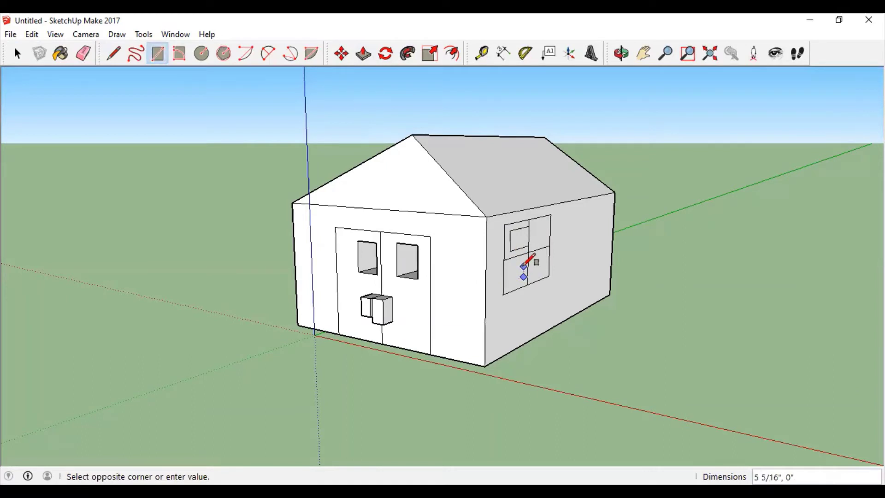
{"action": "left_click", "coordinate": [514, 264]}
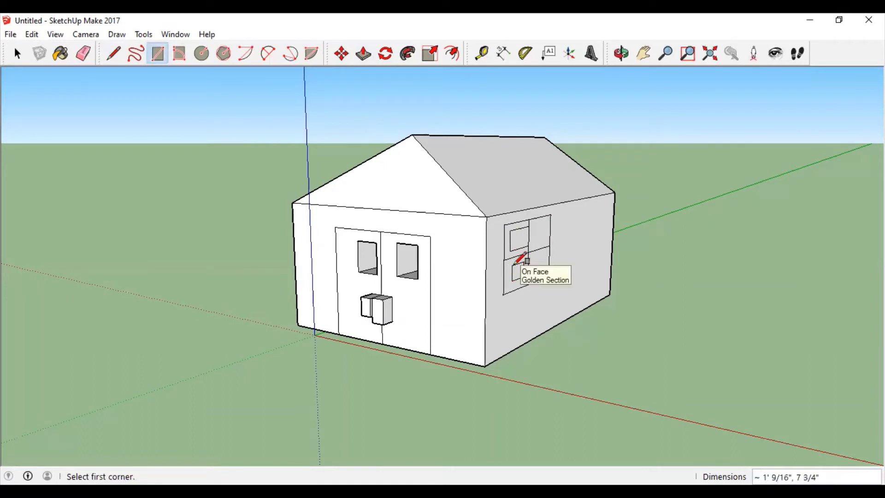
Add another upper-right rectangle and extra dividing lines in the lower panes
{"action": "left_click", "coordinate": [547, 206]}
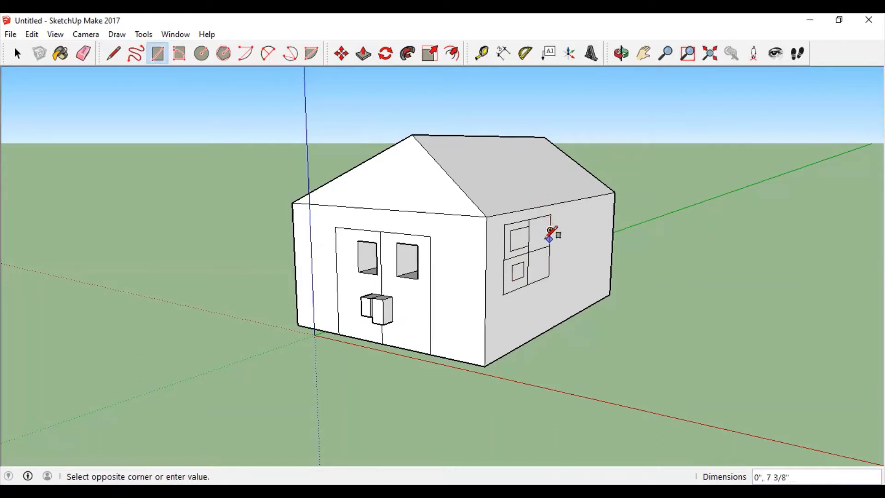
{"action": "left_click", "coordinate": [529, 230]}
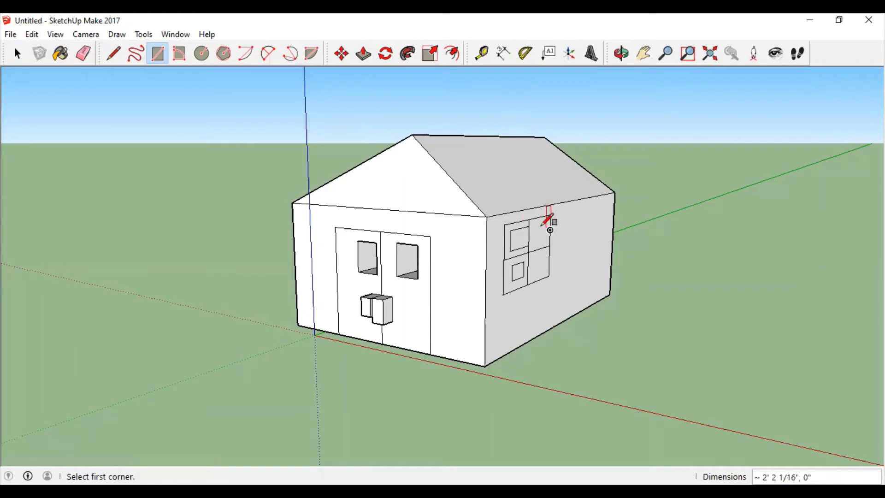
{"action": "left_click", "coordinate": [547, 222]}
{"action": "left_click", "coordinate": [547, 233]}
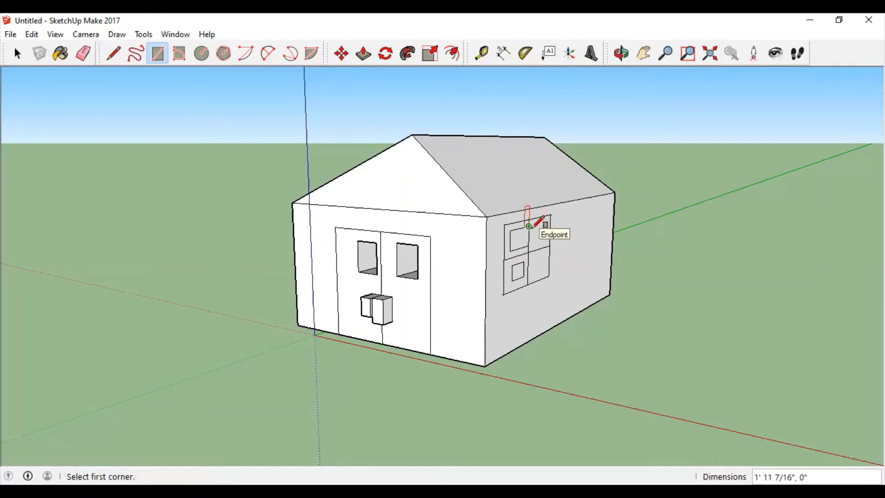
{"action": "left_click", "coordinate": [530, 253]}
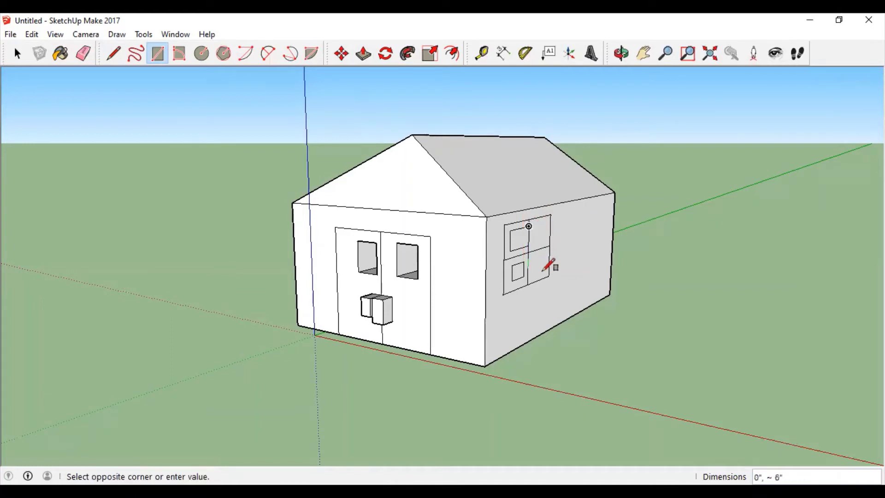
{"action": "left_click", "coordinate": [527, 275]}
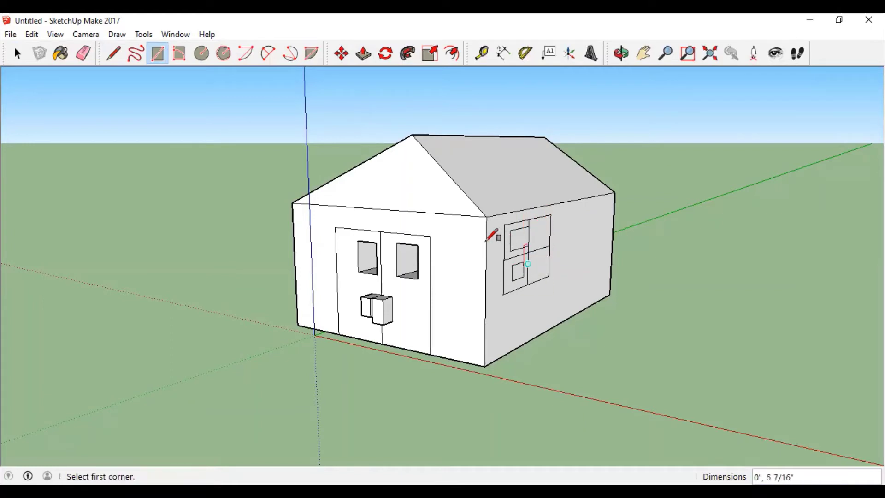
{"action": "left_click", "coordinate": [548, 259]}
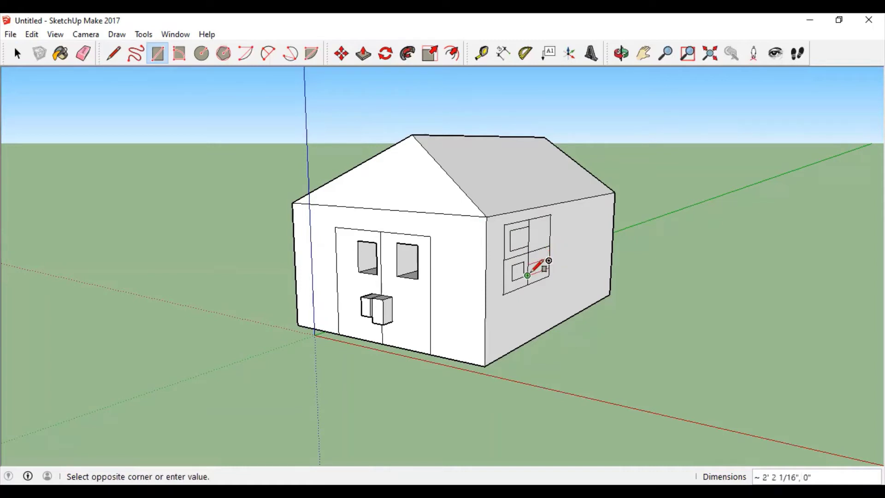
{"action": "left_click", "coordinate": [534, 263]}
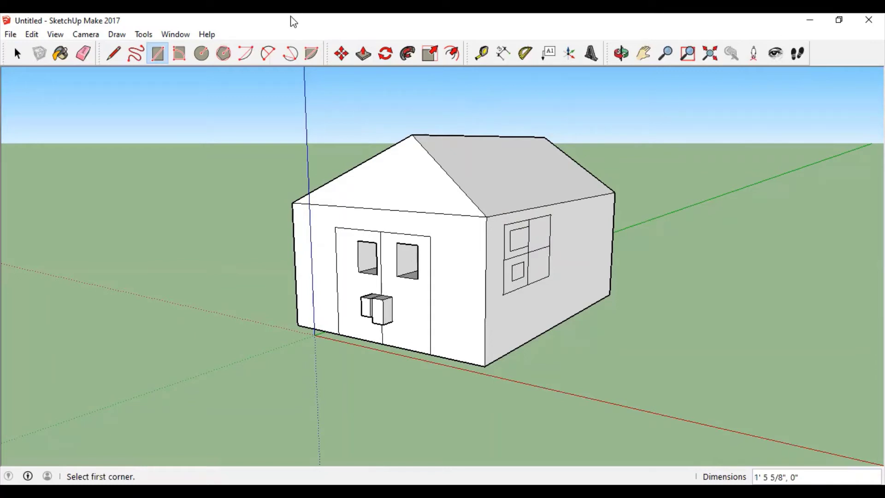
Outline two more inset rectangles along the window's top edge
{"action": "left_click", "coordinate": [528, 226]}
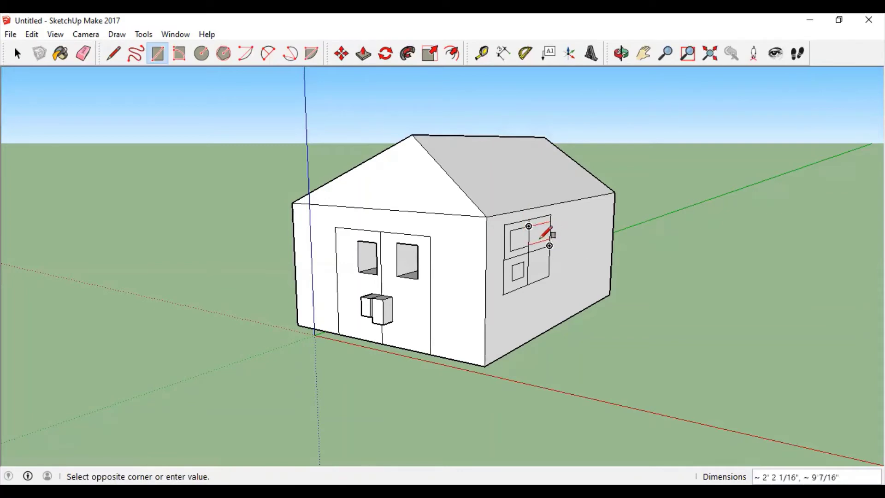
{"action": "left_click", "coordinate": [539, 240]}
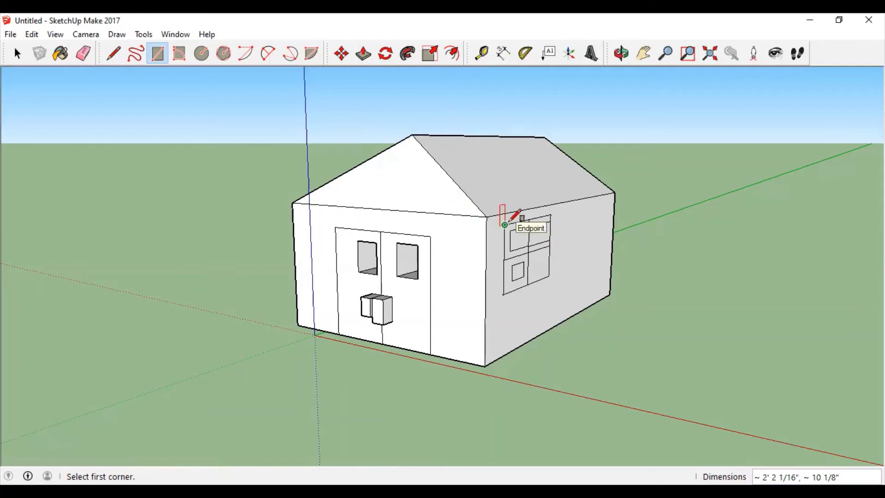
{"action": "left_click", "coordinate": [539, 217]}
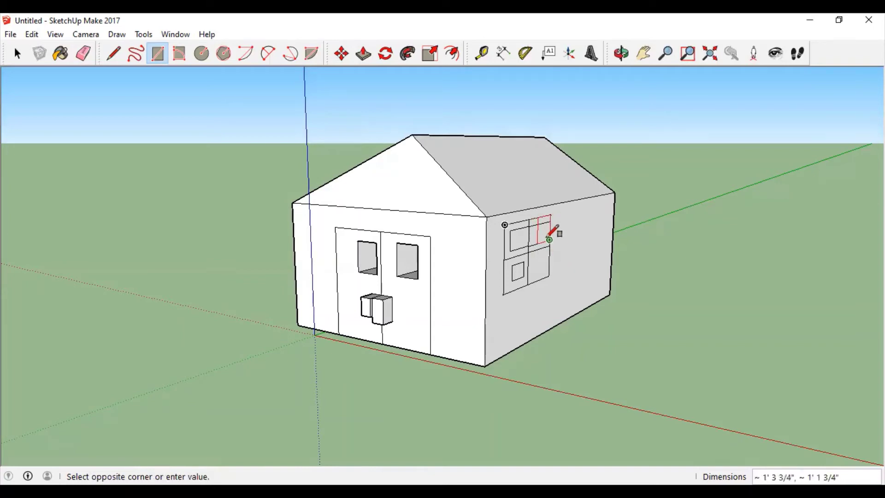
{"action": "left_click", "coordinate": [549, 241]}
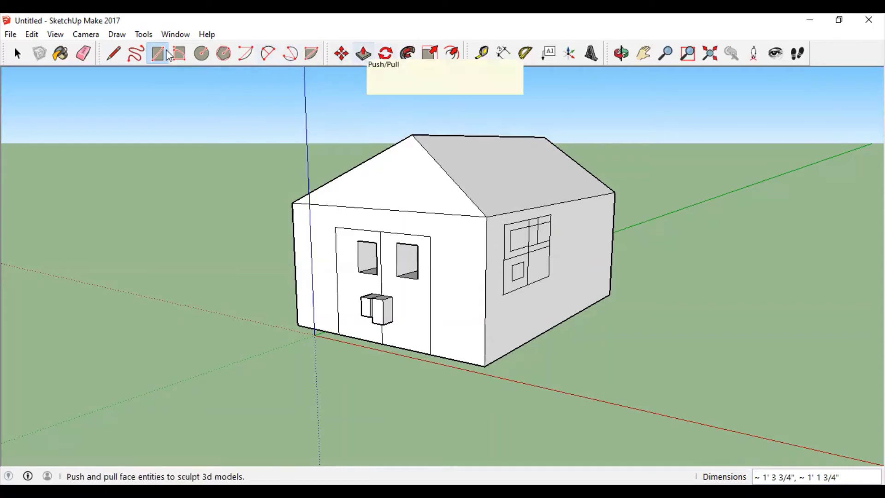
Push the top-left, lower-left and lower-right window panes inward
{"action": "left_click", "coordinate": [363, 53]}
{"action": "left_click_drag", "start_coordinate": [517, 237], "coordinate": [479, 256]}
{"action": "left_click", "coordinate": [537, 268]}
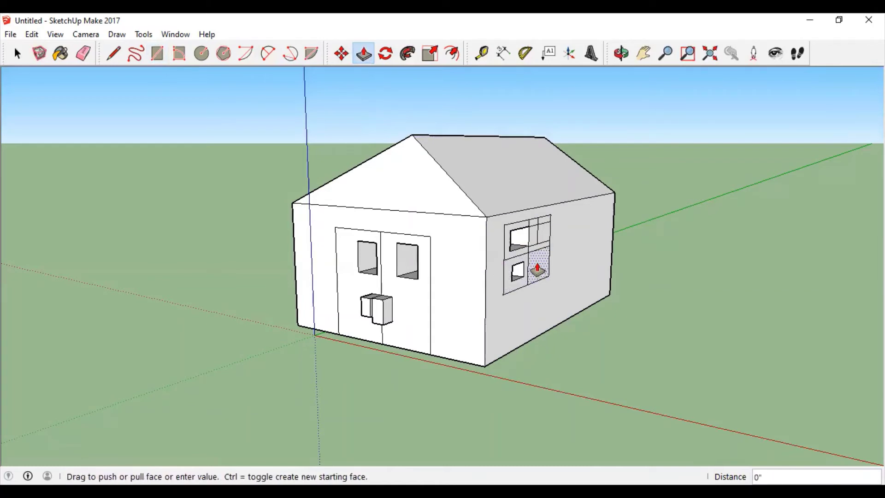
{"action": "left_click", "coordinate": [500, 262]}
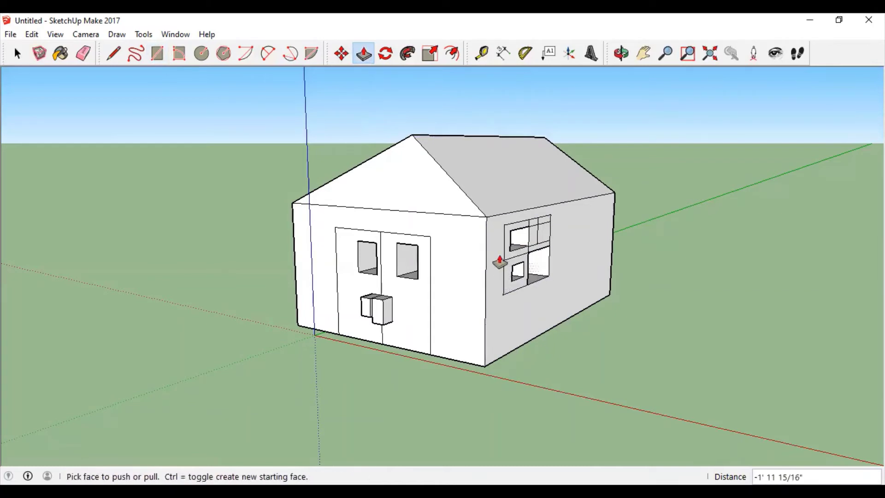
Recess the small lower pane deeper and push in the upper-right pane
{"action": "left_click", "coordinate": [517, 272]}
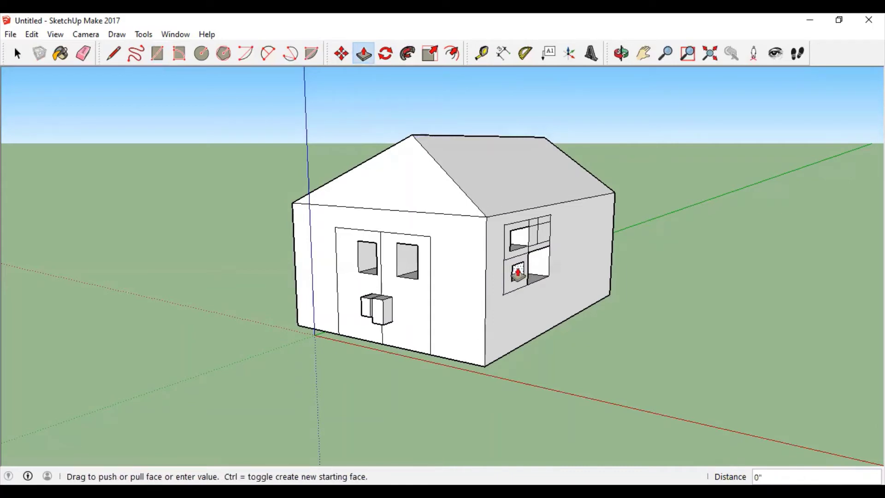
{"action": "left_click", "coordinate": [520, 274]}
{"action": "left_click", "coordinate": [519, 277]}
{"action": "left_click", "coordinate": [517, 275]}
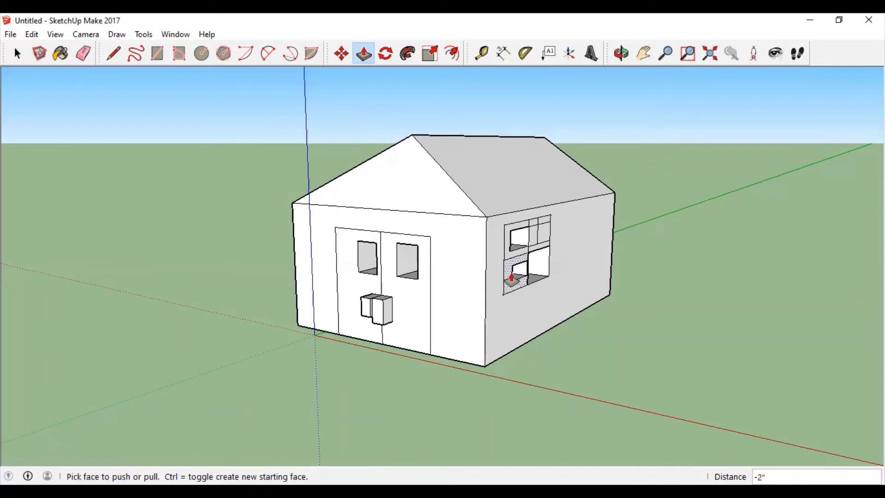
{"action": "left_click", "coordinate": [515, 282]}
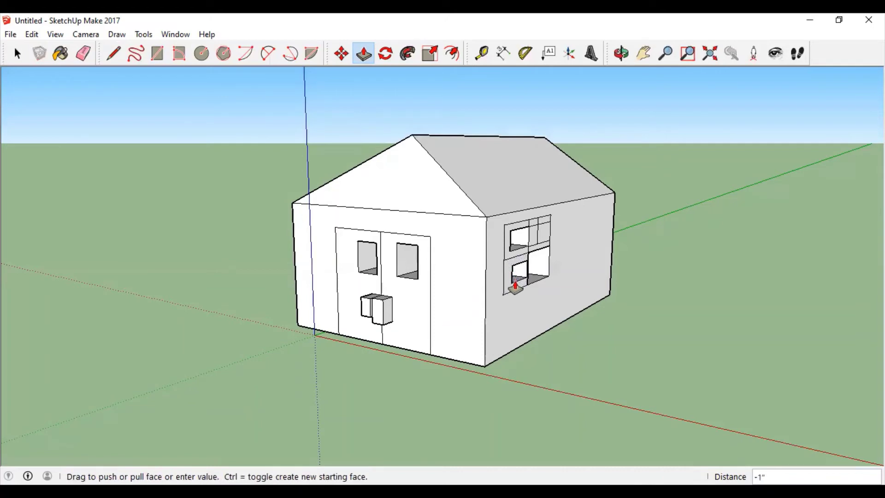
{"action": "left_click", "coordinate": [514, 279]}
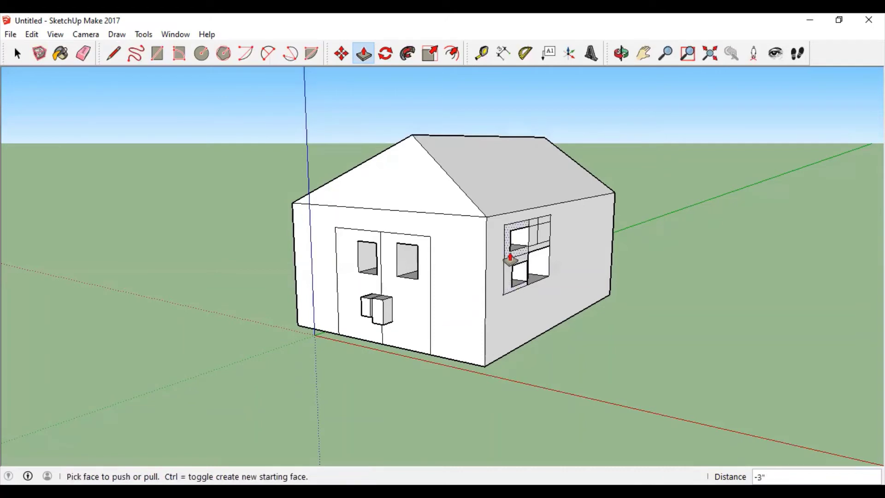
{"action": "left_click", "coordinate": [545, 237]}
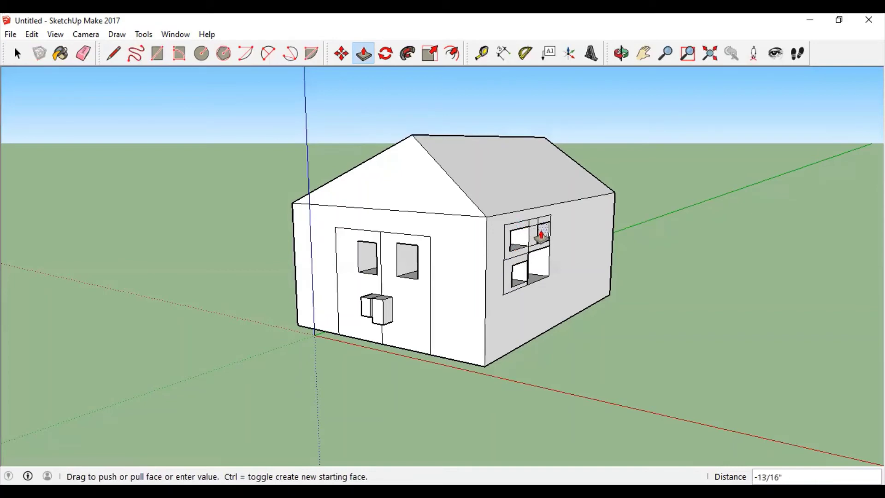
{"action": "left_click", "coordinate": [531, 237]}
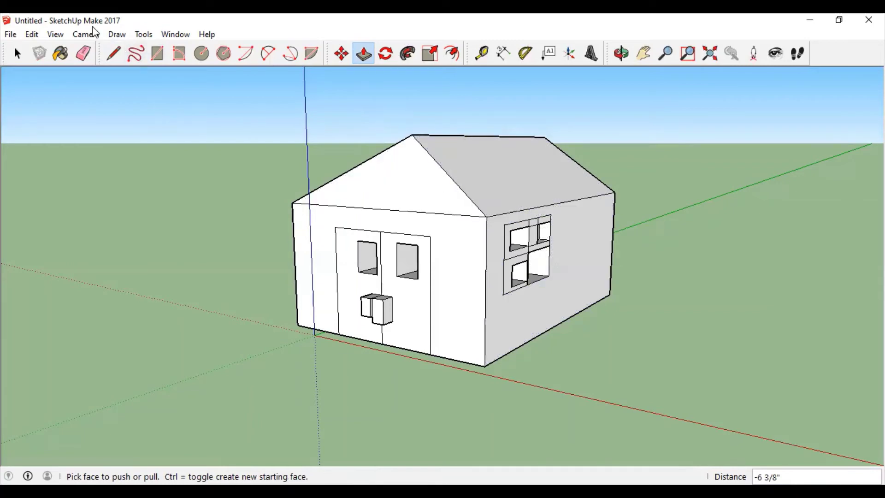
Draw three ridge-to-eave lines down the right roof slope
{"action": "left_click", "coordinate": [113, 53]}
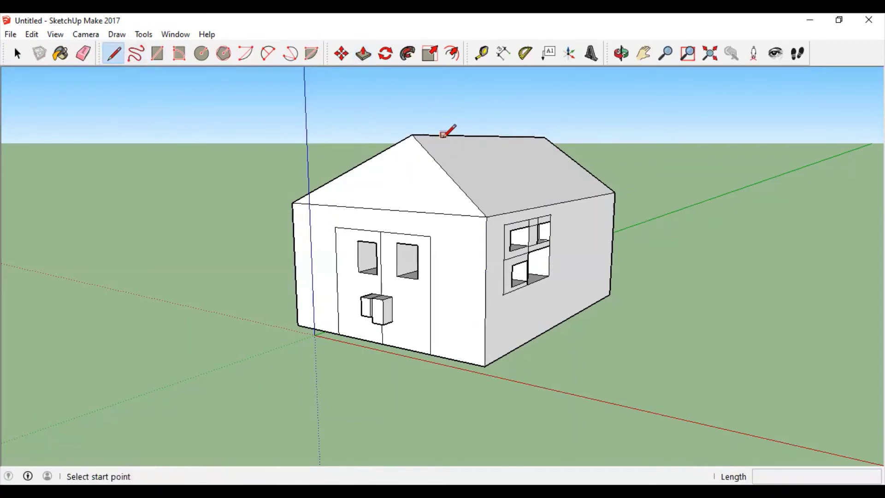
{"action": "left_click", "coordinate": [443, 135]}
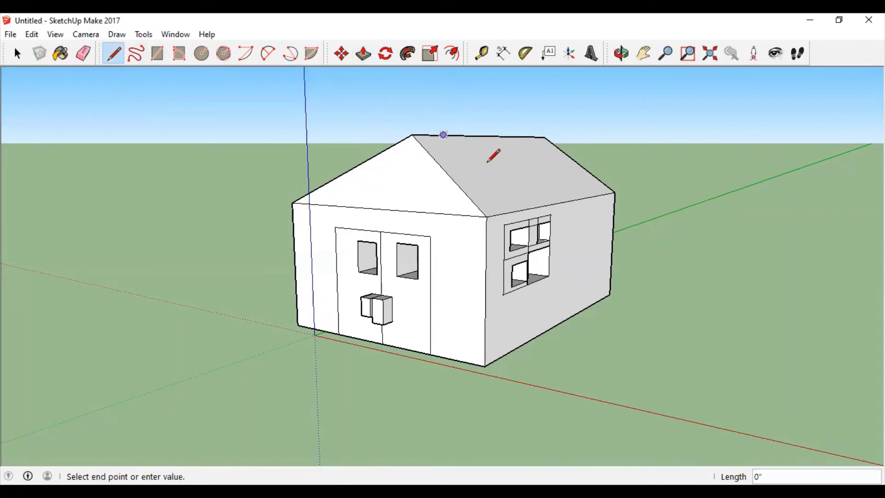
{"action": "left_click", "coordinate": [516, 212]}
{"action": "left_click", "coordinate": [488, 135]}
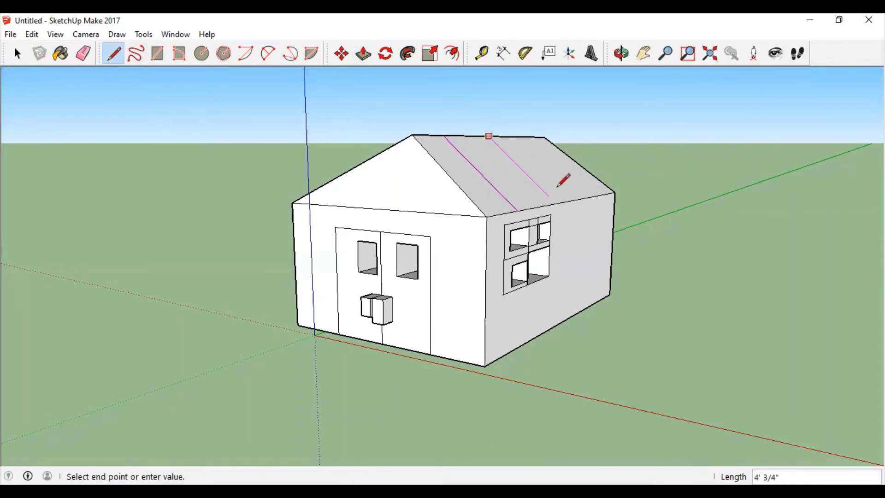
{"action": "left_click", "coordinate": [555, 203]}
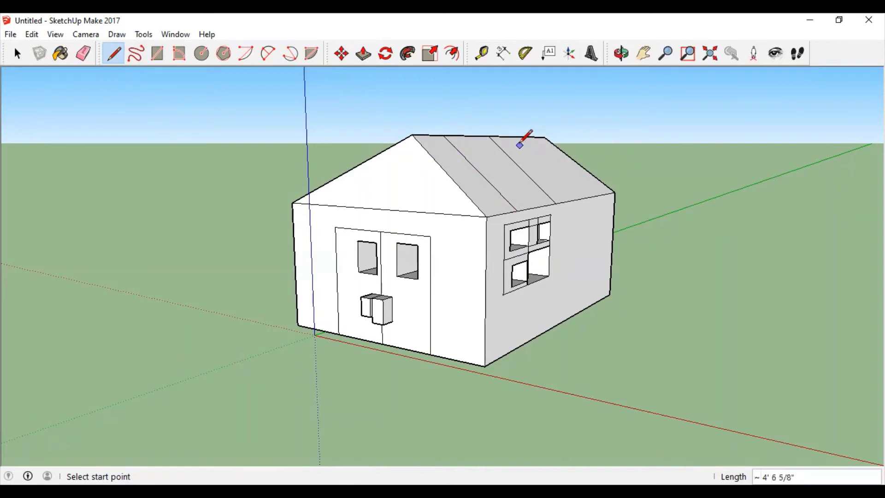
{"action": "left_click", "coordinate": [518, 137]}
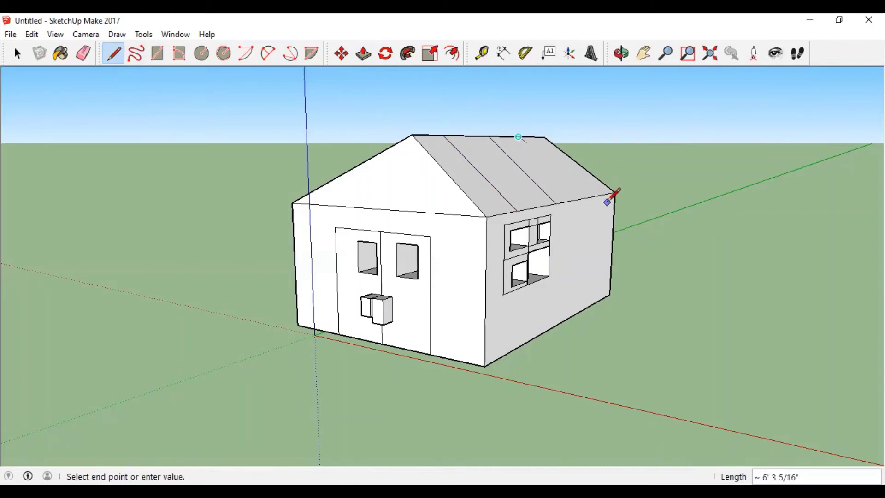
{"action": "left_click", "coordinate": [578, 199]}
Draw two crosswise lines across the roof slope to complete the tile grid
{"action": "left_click", "coordinate": [571, 158]}
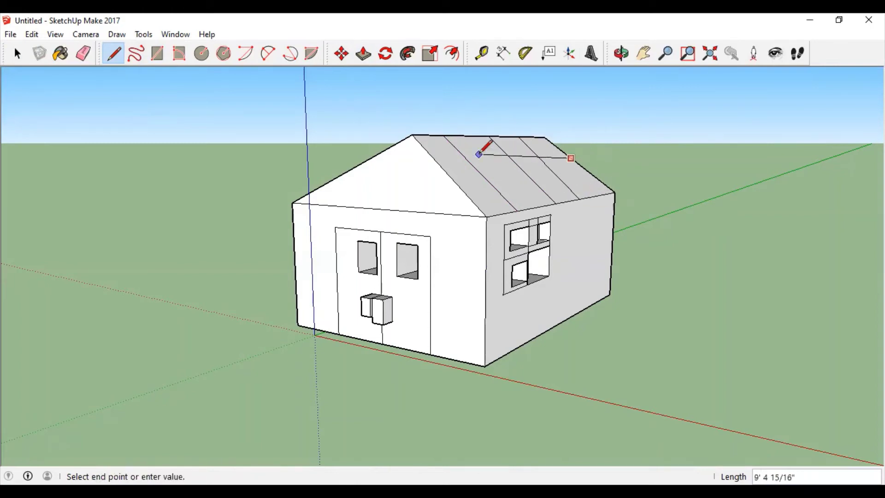
{"action": "left_click", "coordinate": [442, 166]}
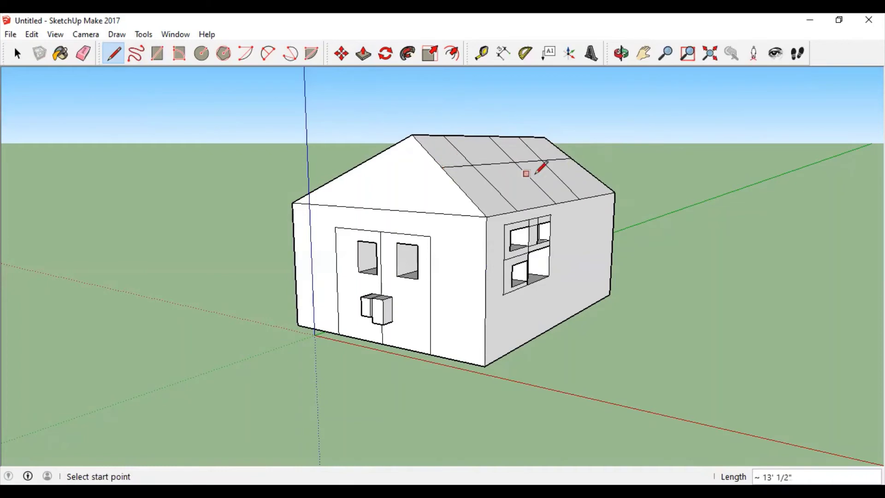
{"action": "left_click", "coordinate": [593, 175]}
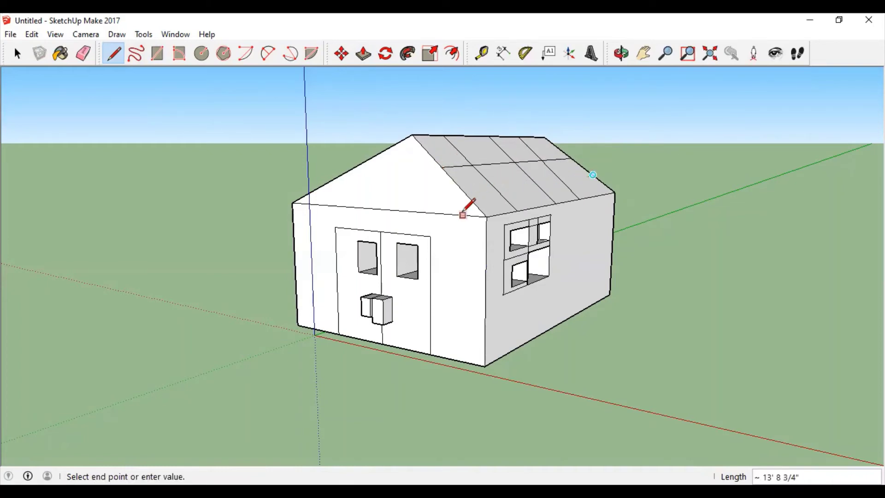
{"action": "left_click", "coordinate": [467, 189]}
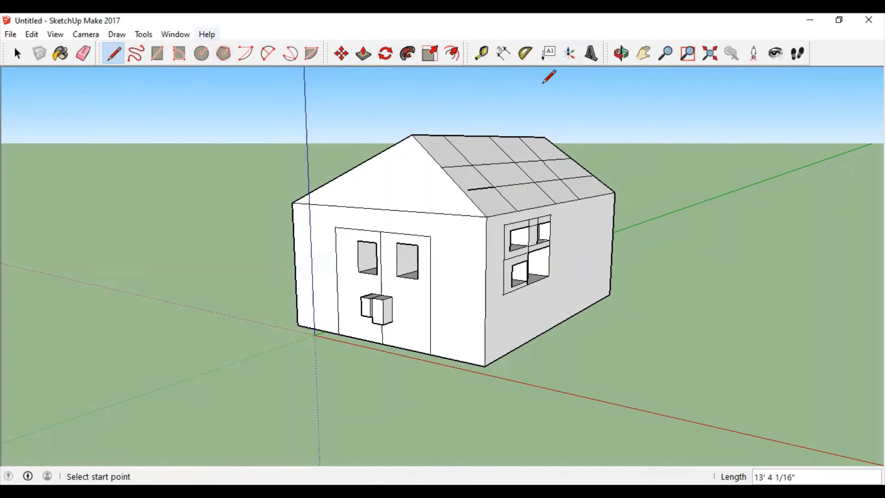
{"action": "left_click", "coordinate": [125, 36]}
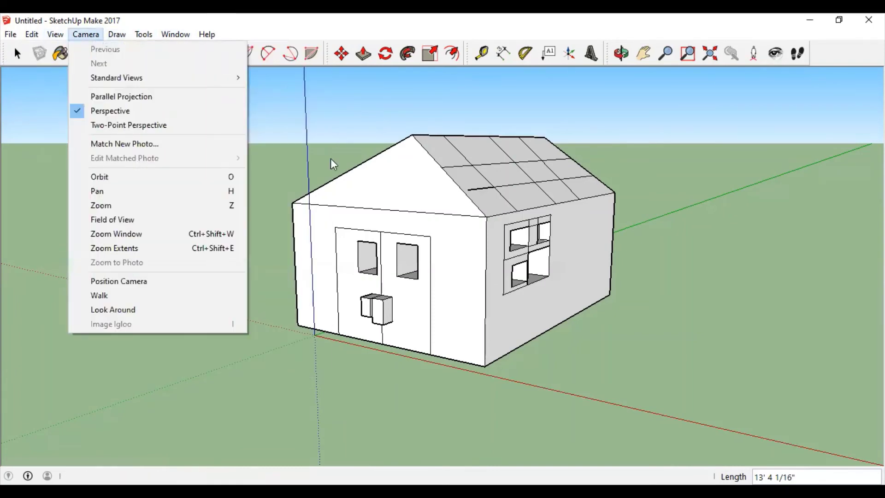
Choose Water Light Blue and paint the first four roof panels with it
{"action": "left_click", "coordinate": [304, 325]}
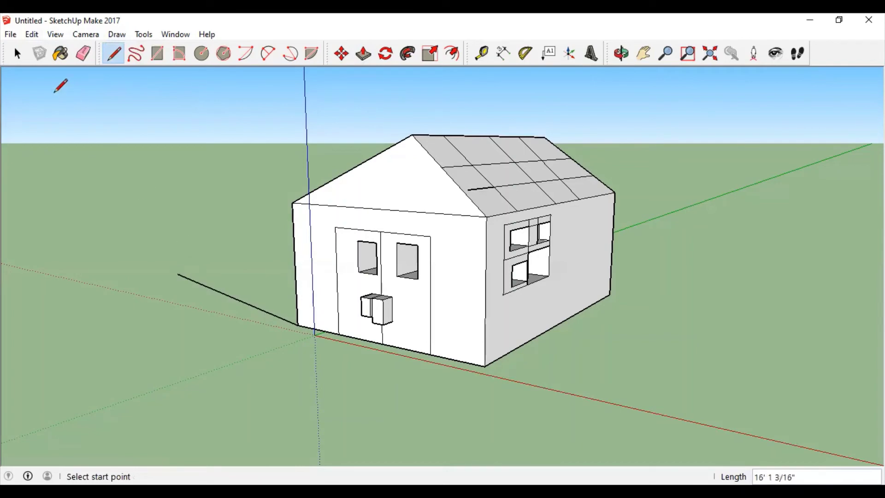
{"action": "left_click", "coordinate": [61, 53]}
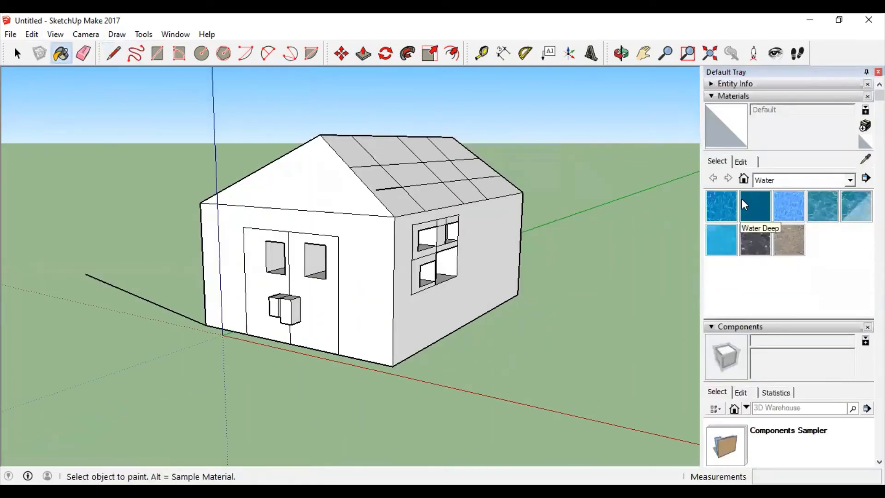
{"action": "left_click", "coordinate": [786, 205]}
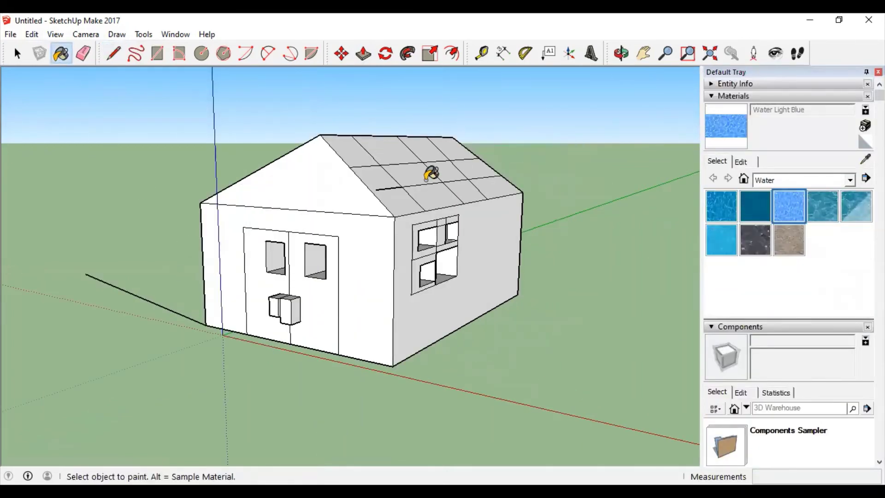
{"action": "left_click", "coordinate": [412, 176]}
{"action": "left_click", "coordinate": [449, 172]}
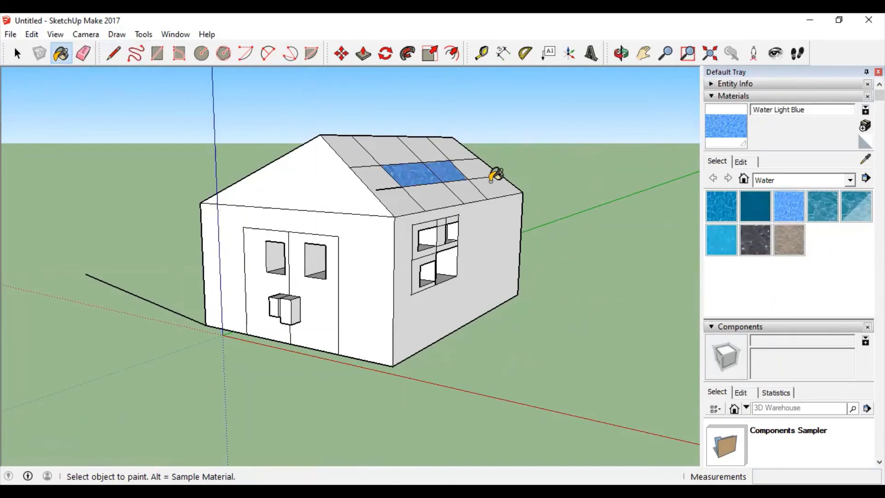
{"action": "left_click", "coordinate": [492, 182]}
{"action": "left_click", "coordinate": [473, 167]}
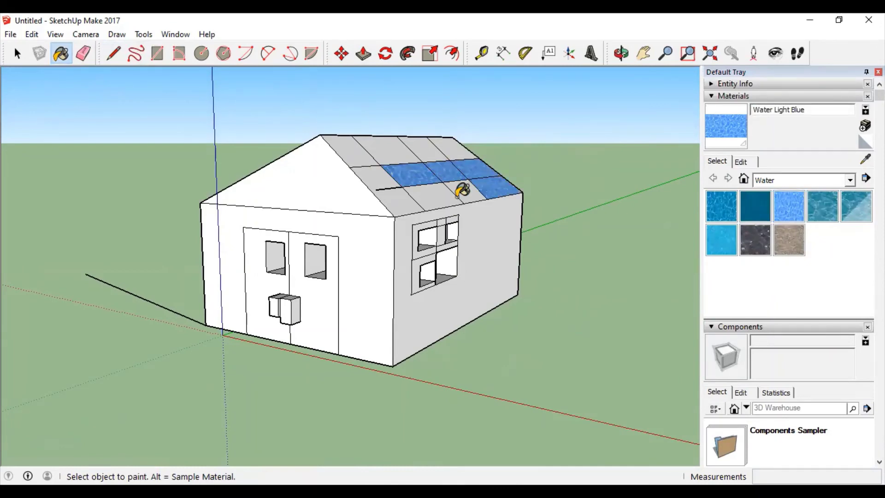
Paint the remaining lower and ridge roof panels and the front gable triangle Water Light Blue
{"action": "left_click", "coordinate": [409, 192]}
{"action": "left_click", "coordinate": [443, 186]}
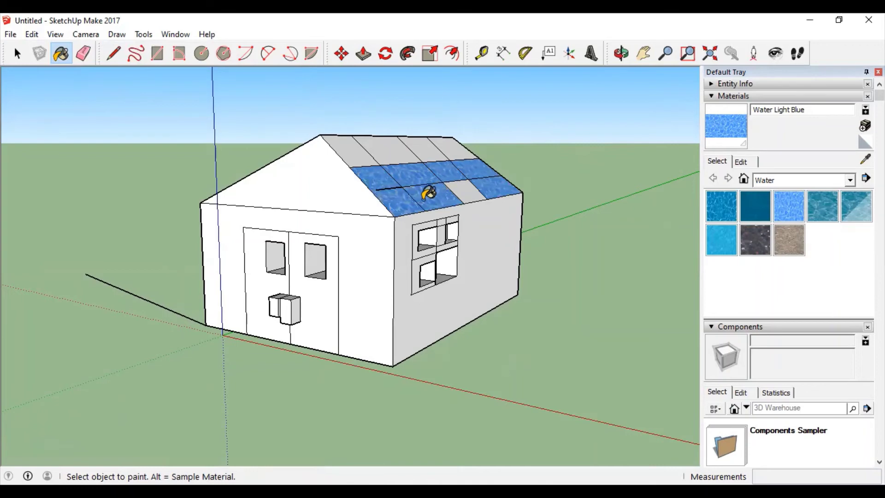
{"action": "left_click", "coordinate": [471, 181]}
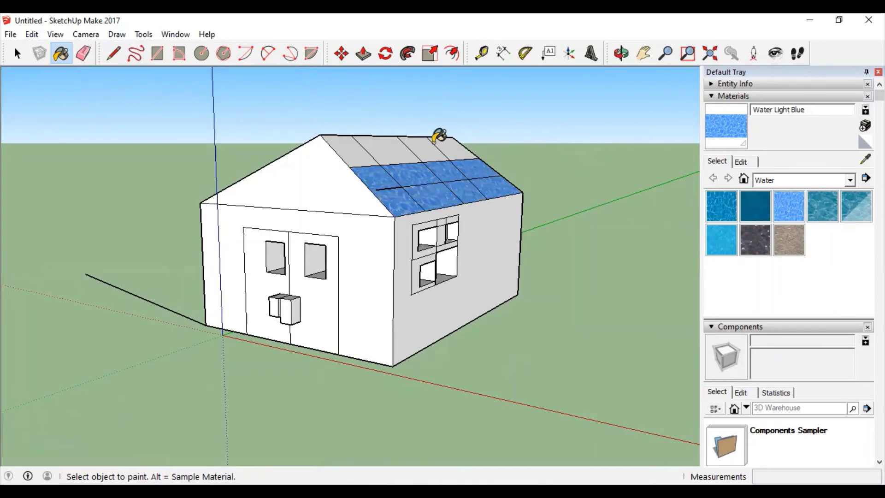
{"action": "left_click", "coordinate": [395, 148]}
{"action": "left_click", "coordinate": [343, 147]}
{"action": "left_click", "coordinate": [440, 143]}
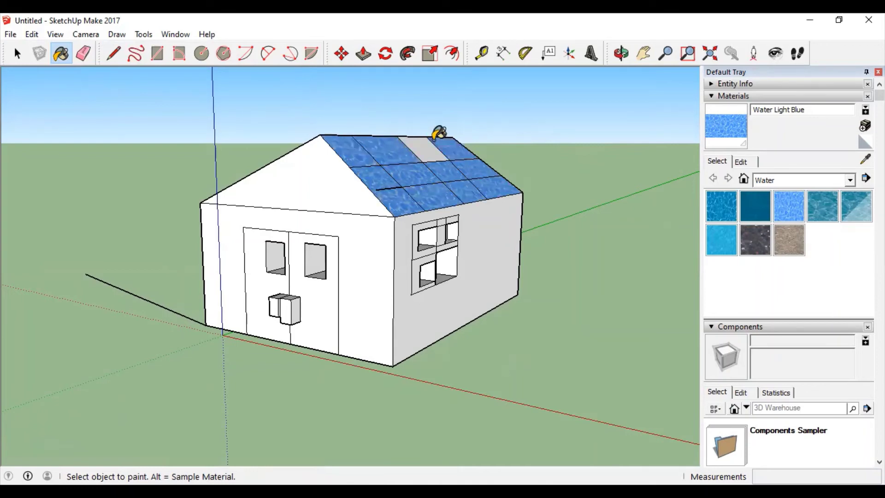
{"action": "left_click", "coordinate": [423, 144]}
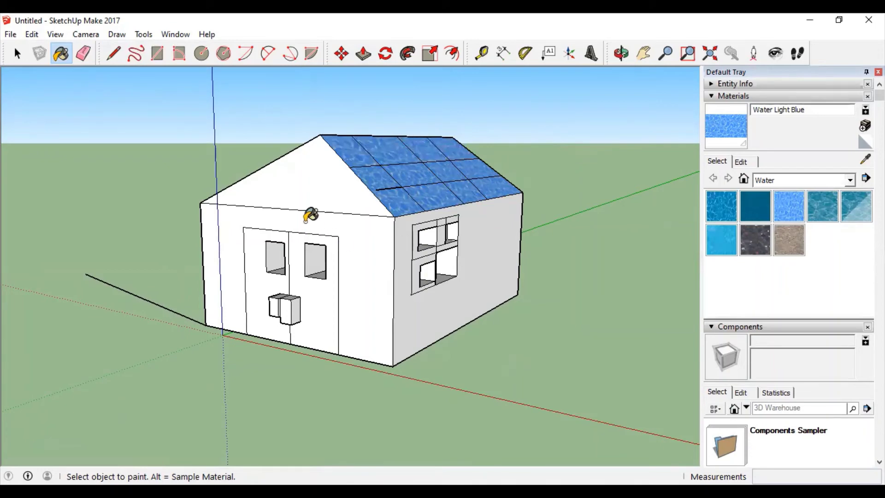
{"action": "left_click", "coordinate": [333, 179]}
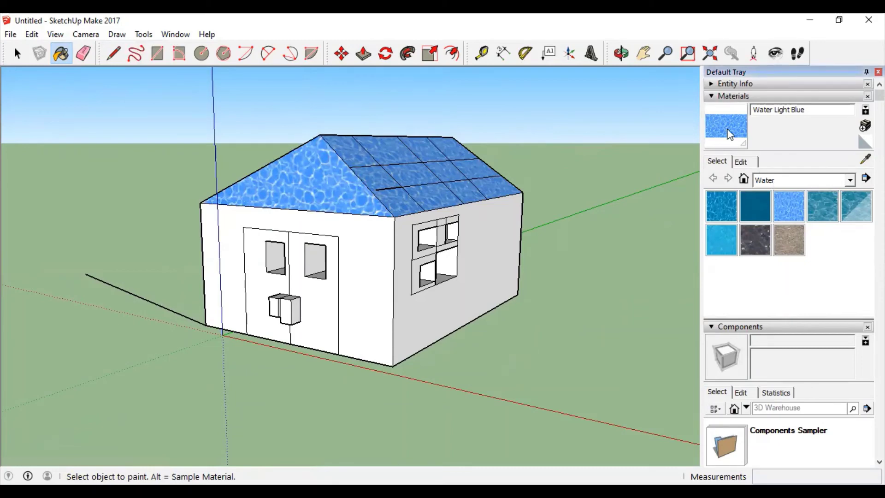
{"action": "left_click", "coordinate": [726, 83]}
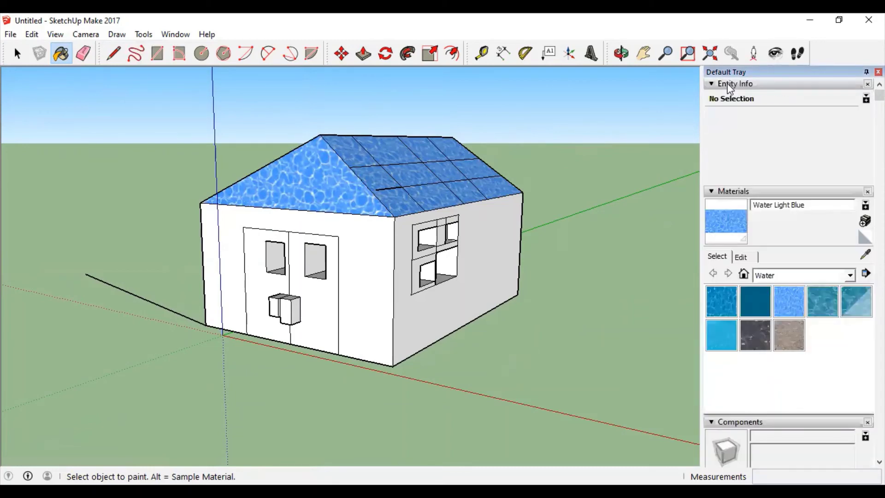
{"action": "left_click", "coordinate": [726, 83]}
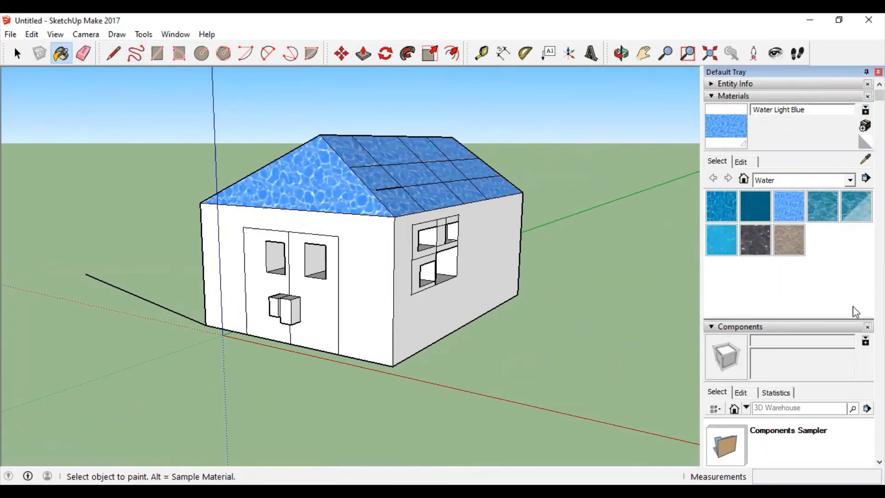
Pick Tile Ceramic Multi from the Tile collection and paint the first roof panels with it
{"action": "left_click", "coordinate": [814, 181]}
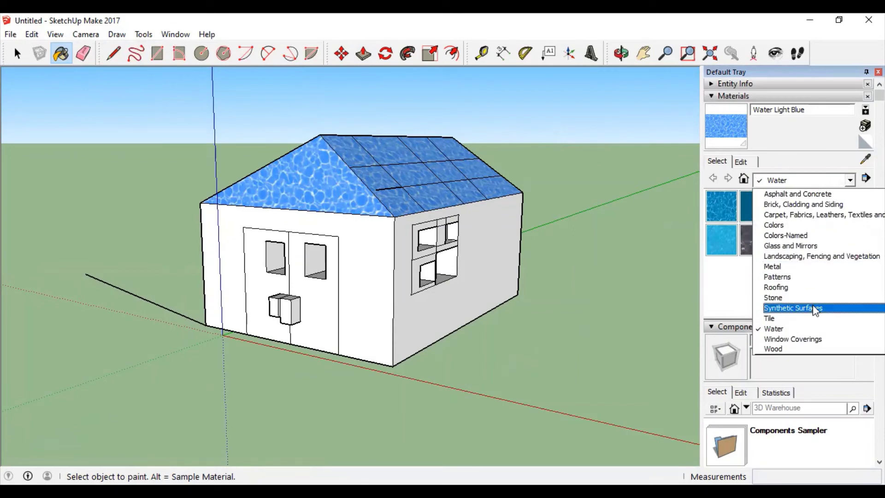
{"action": "left_click", "coordinate": [815, 318]}
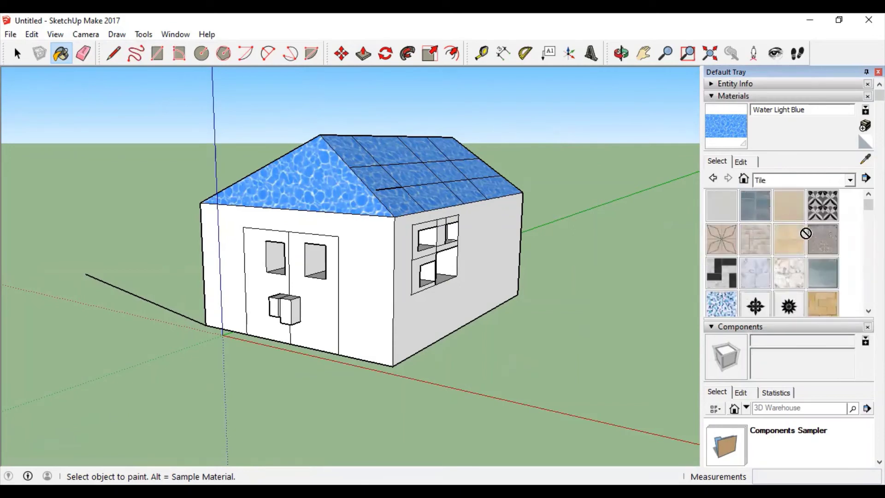
{"action": "scroll", "coordinate": [862, 303], "scroll_direction": "down", "scroll_amount": 1}
{"action": "scroll", "coordinate": [862, 303], "scroll_direction": "down", "scroll_amount": 1}
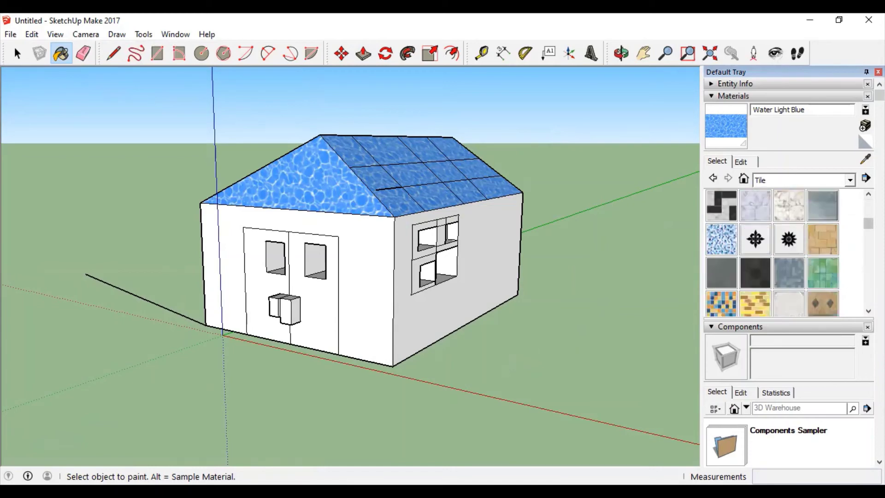
{"action": "scroll", "coordinate": [861, 303], "scroll_direction": "down", "scroll_amount": 1}
{"action": "scroll", "coordinate": [862, 303], "scroll_direction": "down", "scroll_amount": 1}
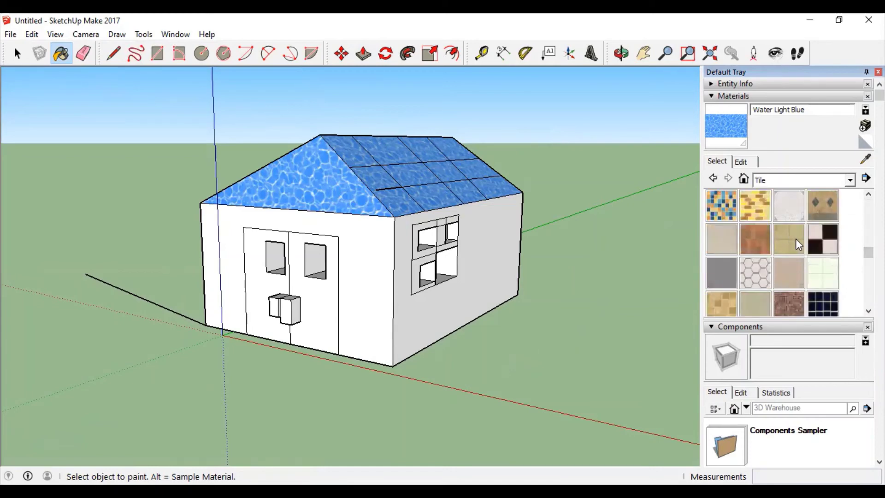
{"action": "left_click", "coordinate": [751, 234]}
{"action": "left_click", "coordinate": [402, 168]}
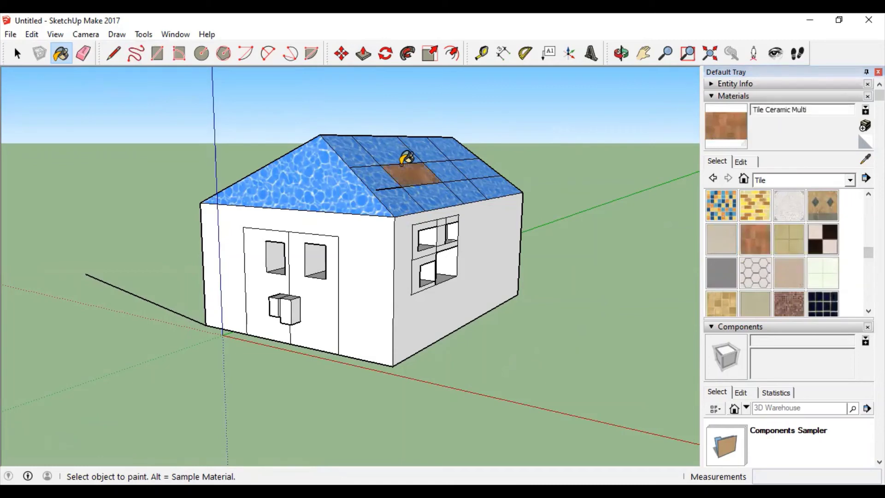
{"action": "left_click", "coordinate": [394, 188]}
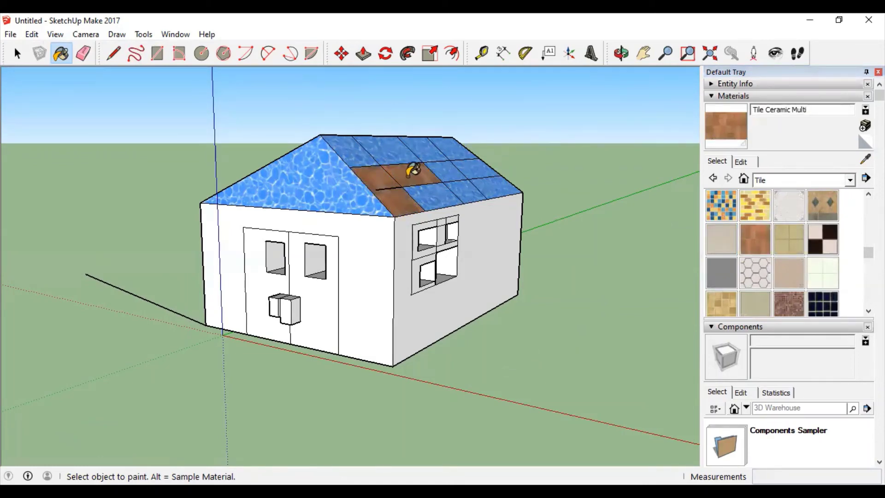
Paint the remaining right-slope tiles, the left slope and the front gable wall Tile Ceramic Multi
{"action": "left_click", "coordinate": [429, 187]}
{"action": "left_click", "coordinate": [412, 150]}
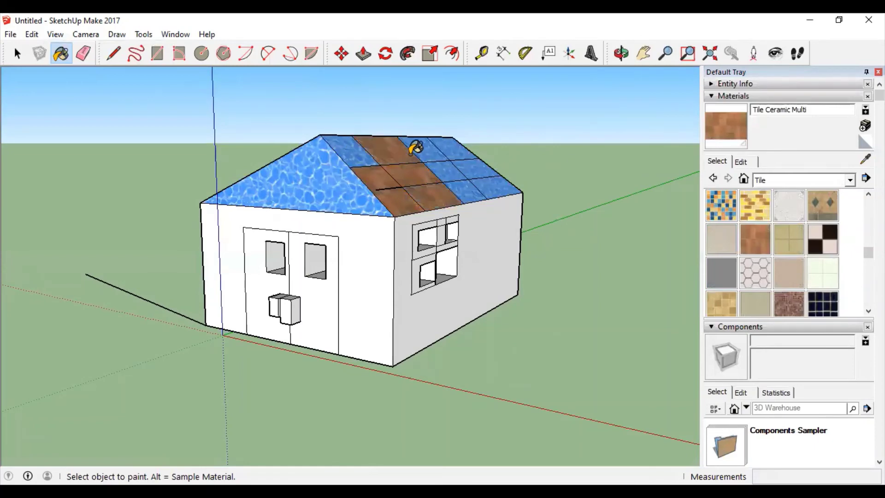
{"action": "left_click", "coordinate": [461, 151]}
{"action": "left_click", "coordinate": [421, 147]}
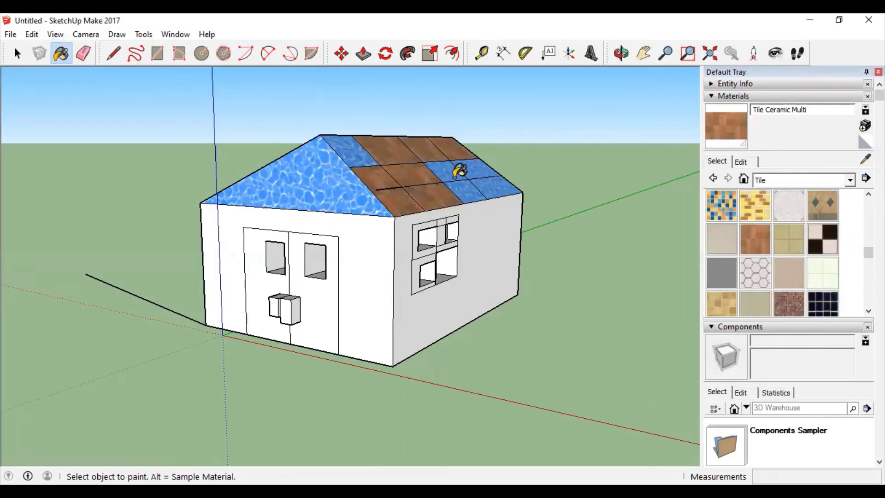
{"action": "left_click", "coordinate": [461, 170]}
{"action": "left_click", "coordinate": [474, 168]}
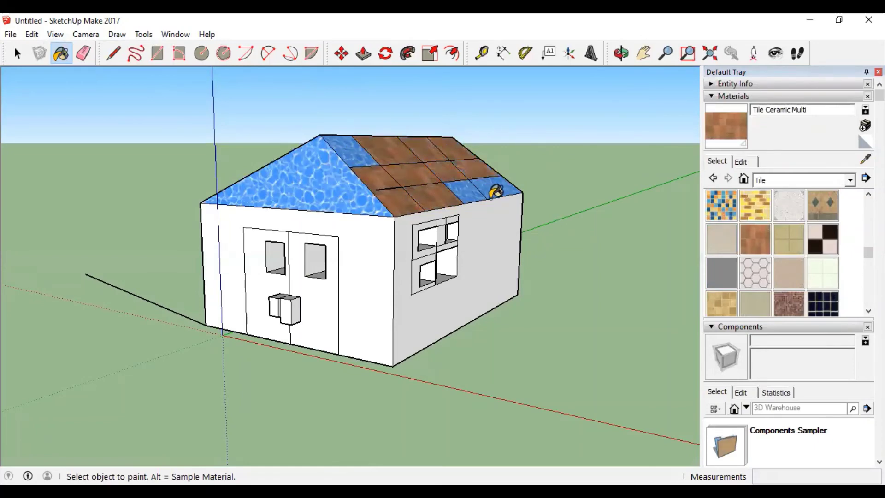
{"action": "left_click", "coordinate": [467, 189]}
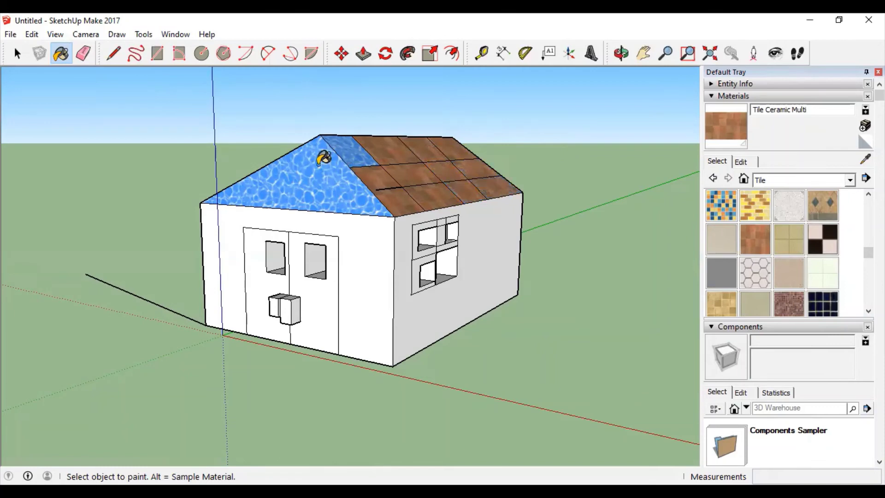
{"action": "left_click", "coordinate": [365, 147]}
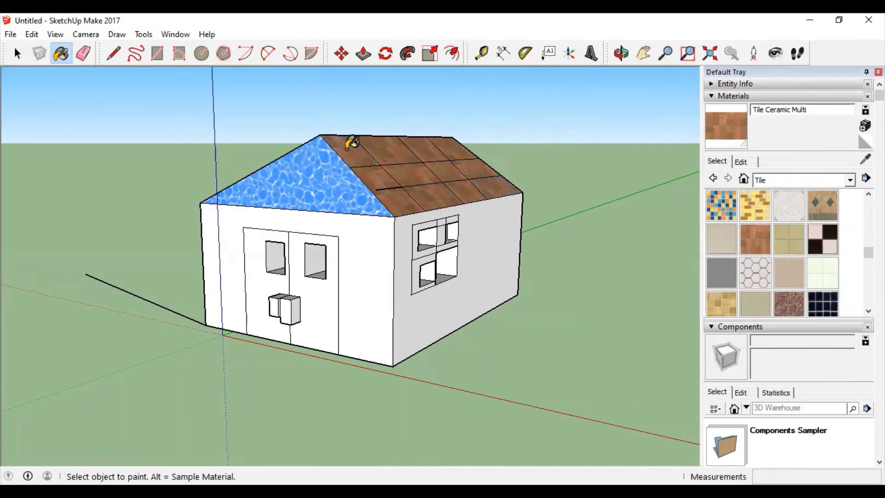
{"action": "left_click", "coordinate": [328, 174]}
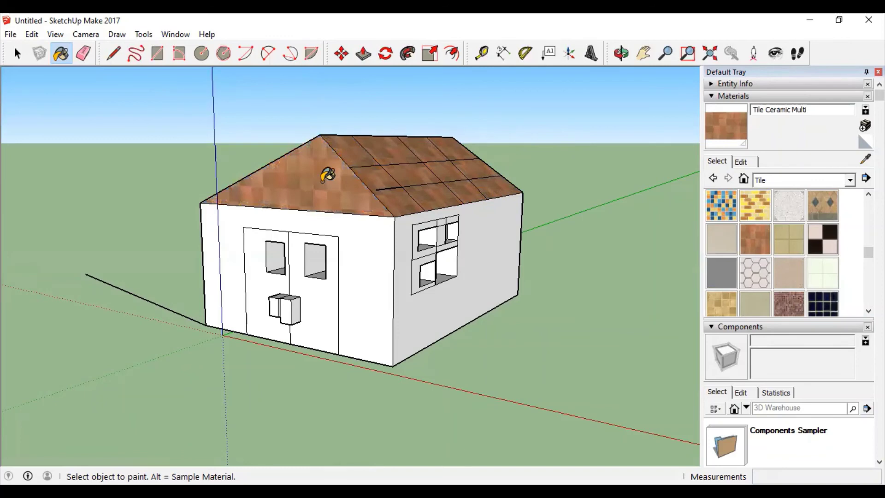
{"action": "left_click", "coordinate": [371, 234]}
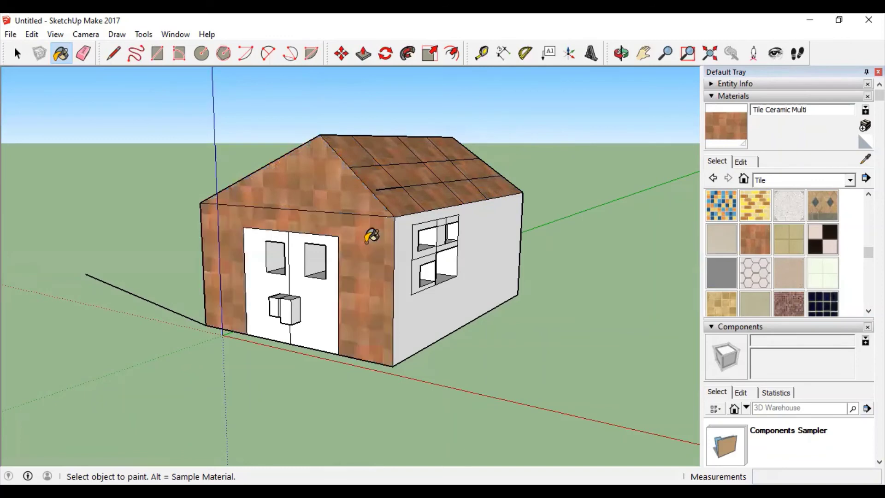
Repaint the right side wall and front wall with beige Tile Canvas
{"action": "left_click", "coordinate": [410, 234]}
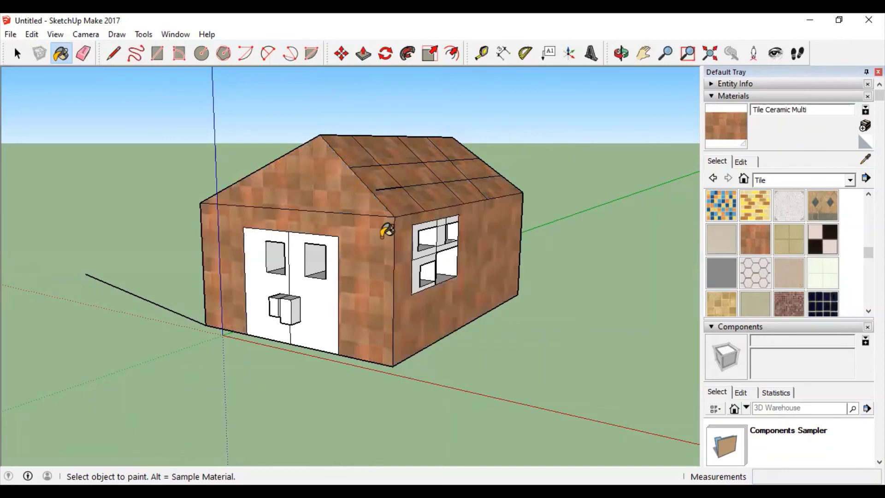
{"action": "left_click", "coordinate": [730, 242]}
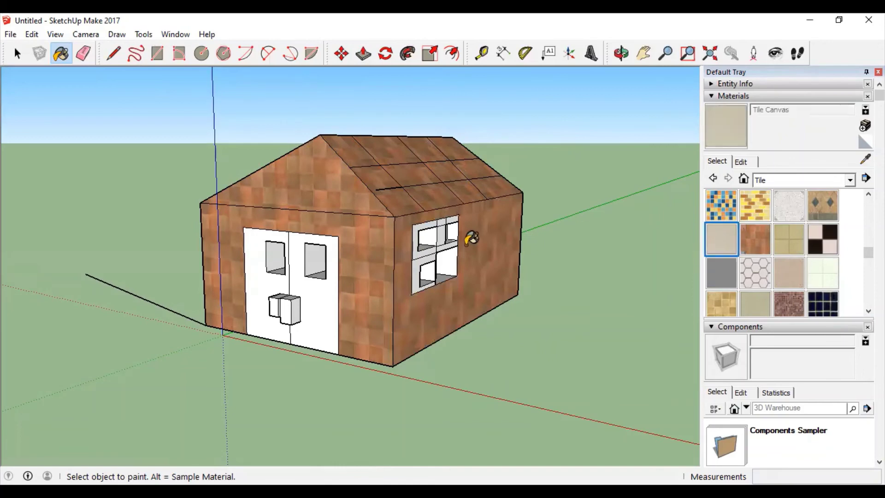
{"action": "left_click", "coordinate": [465, 245]}
{"action": "left_click", "coordinate": [350, 260]}
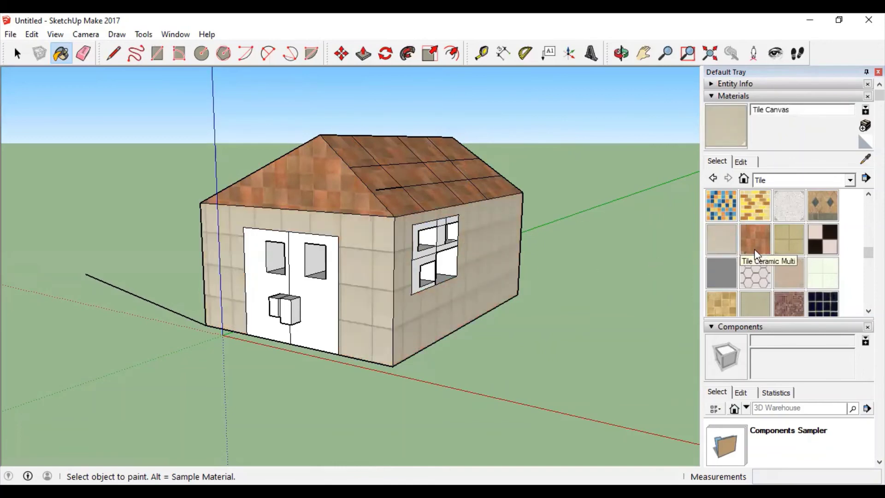
{"action": "left_click", "coordinate": [714, 199]}
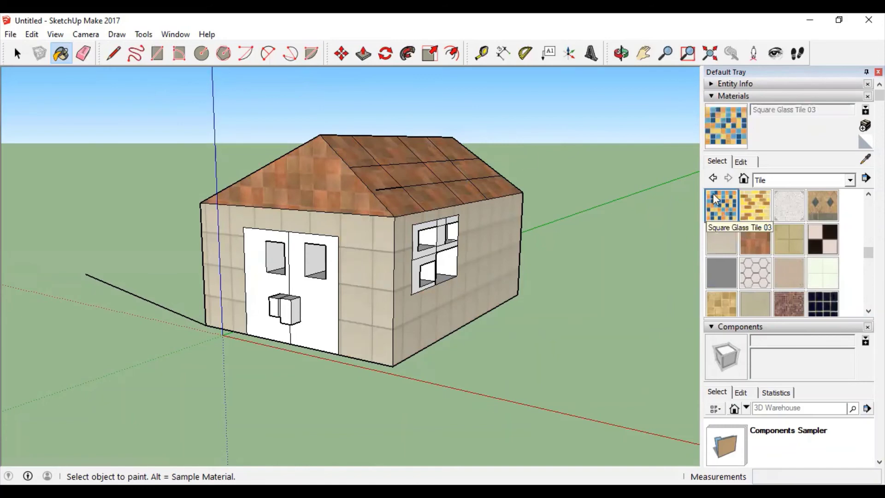
Apply Square Glass Tile 03 to both door leaves and three side-window frame sections
{"action": "left_click", "coordinate": [310, 314]}
{"action": "left_click", "coordinate": [251, 290]}
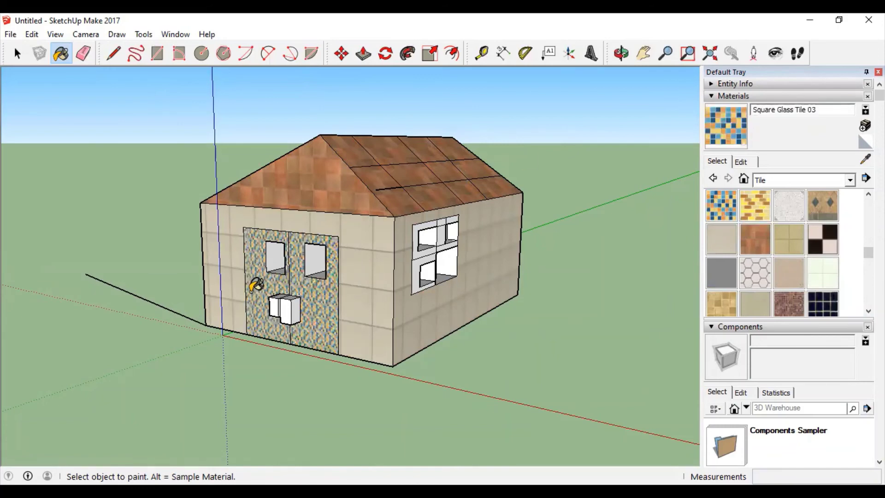
{"action": "left_click", "coordinate": [431, 240]}
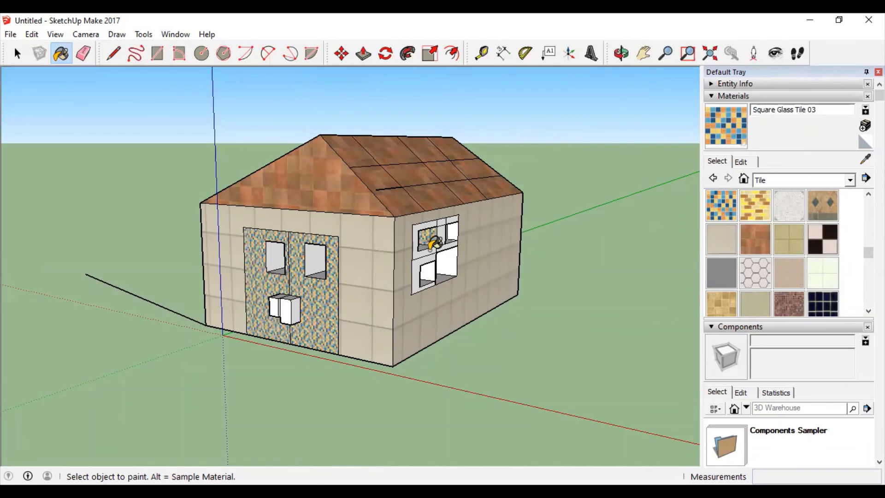
{"action": "left_click", "coordinate": [445, 230]}
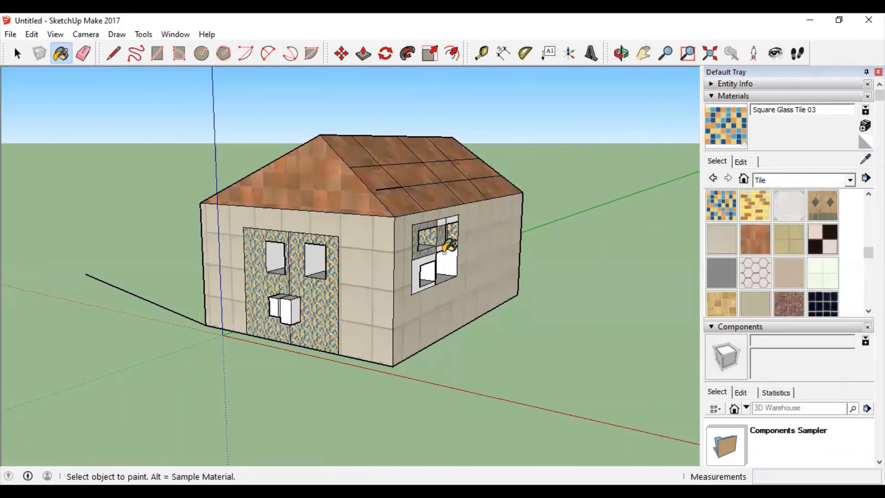
{"action": "left_click", "coordinate": [445, 253]}
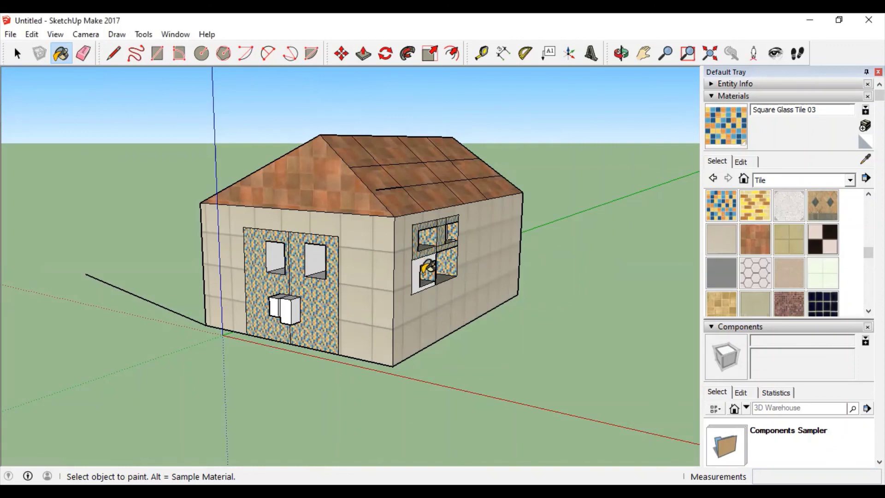
Apply the mosaic to the lower-left frame section, both door panes and the handle's right block
{"action": "left_click", "coordinate": [416, 267]}
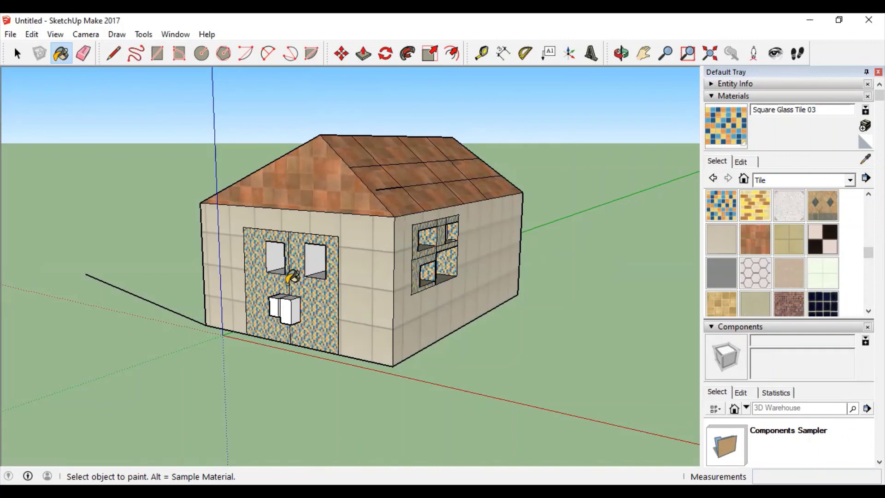
{"action": "left_click", "coordinate": [313, 261]}
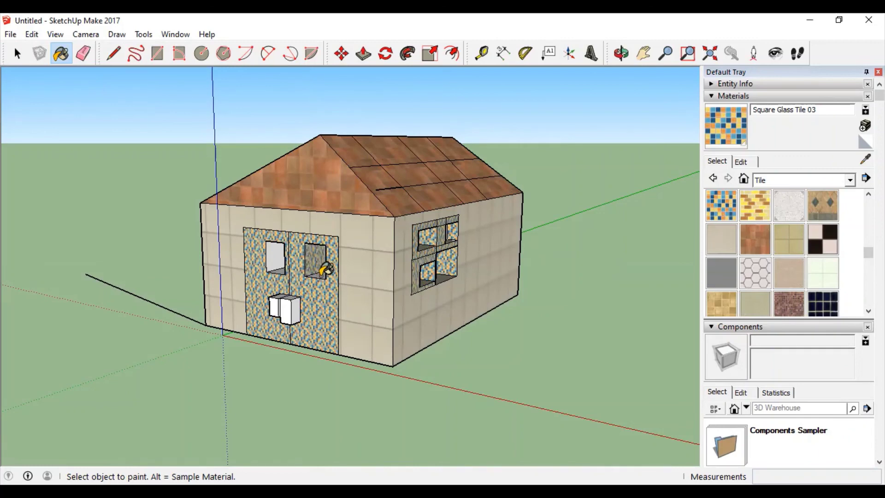
{"action": "left_click", "coordinate": [279, 261]}
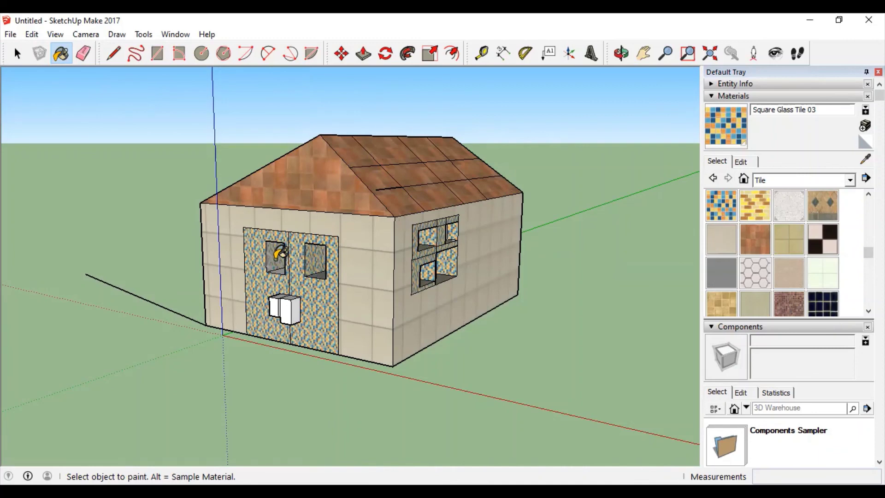
{"action": "left_click", "coordinate": [293, 311]}
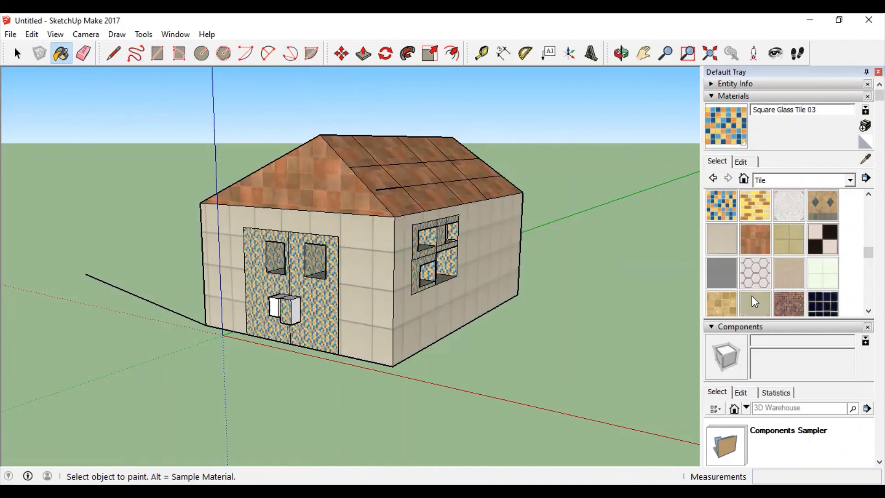
Paint the door handle and left door leaf with Tile Hexagon White
{"action": "left_click", "coordinate": [765, 269]}
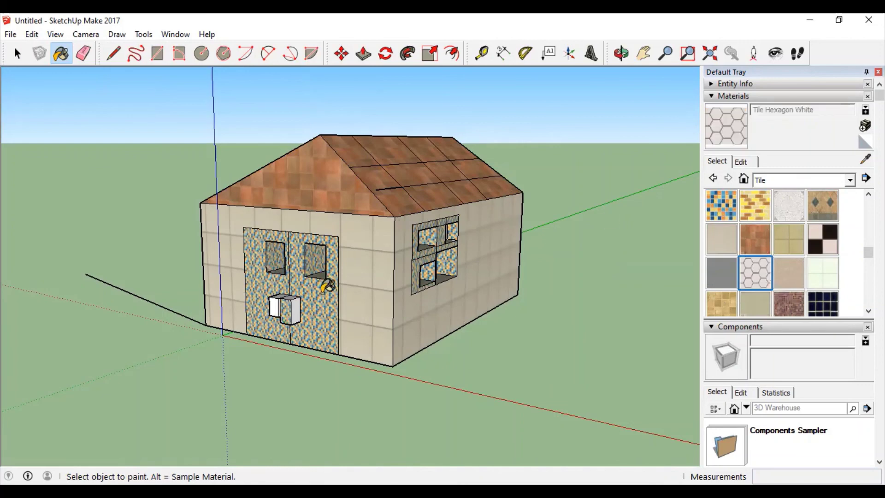
{"action": "left_click", "coordinate": [282, 304]}
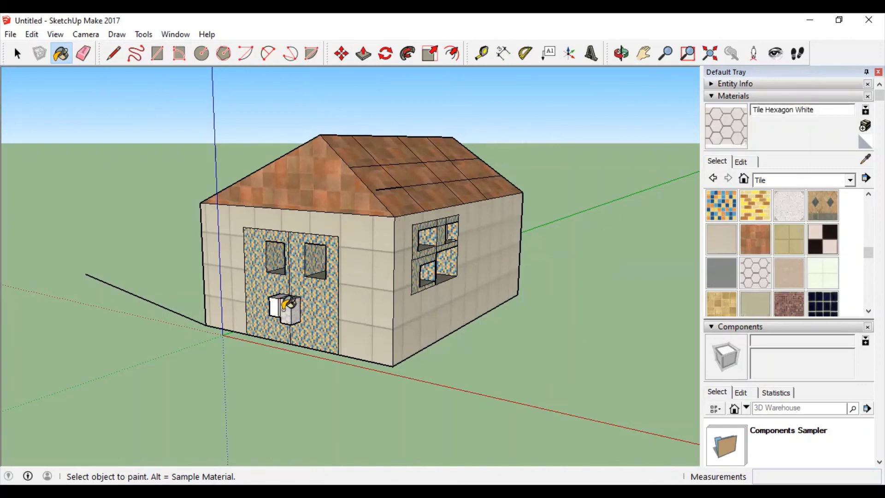
{"action": "left_click", "coordinate": [275, 300]}
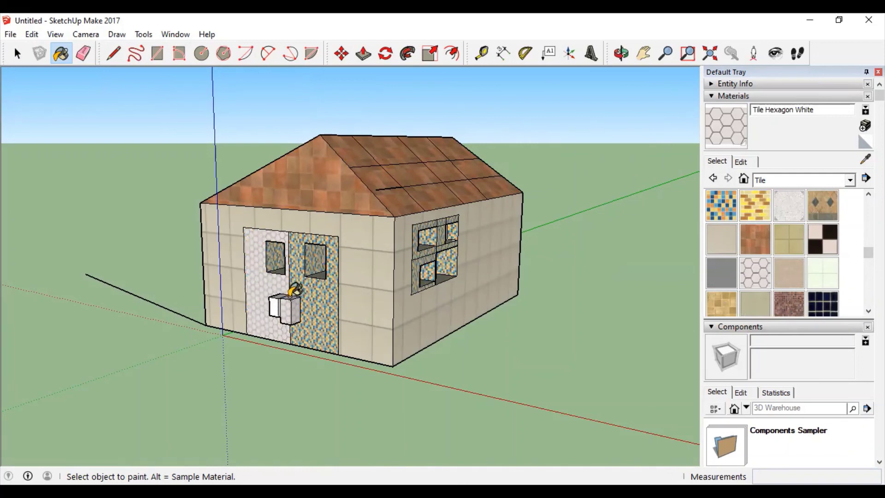
Give the handle's left face the yellow Square Glass Tile 04
{"action": "left_click", "coordinate": [722, 238]}
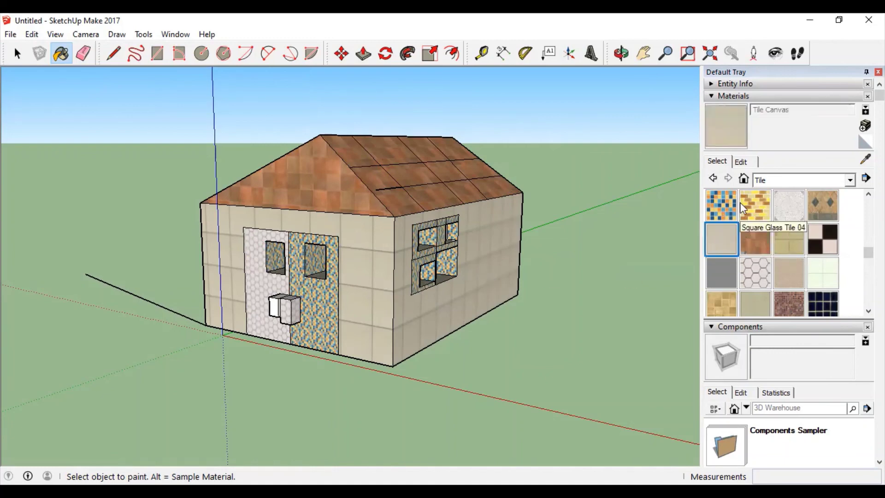
{"action": "left_click", "coordinate": [757, 208]}
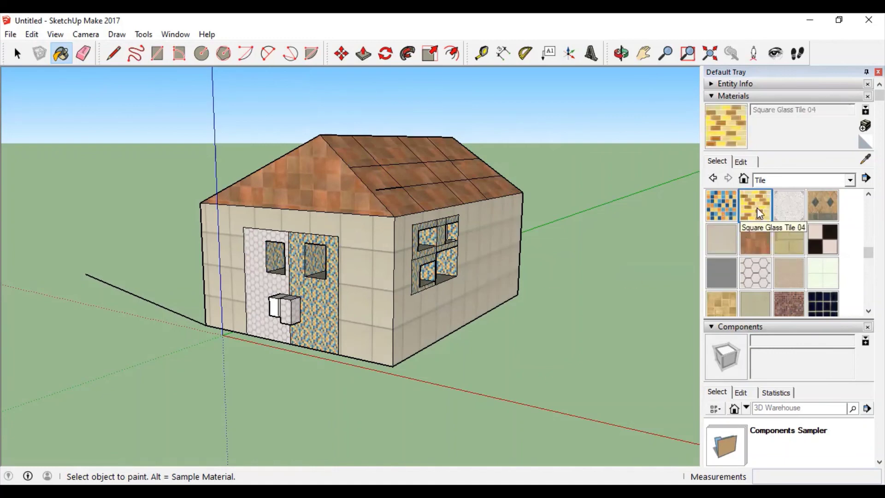
{"action": "left_click", "coordinate": [275, 300]}
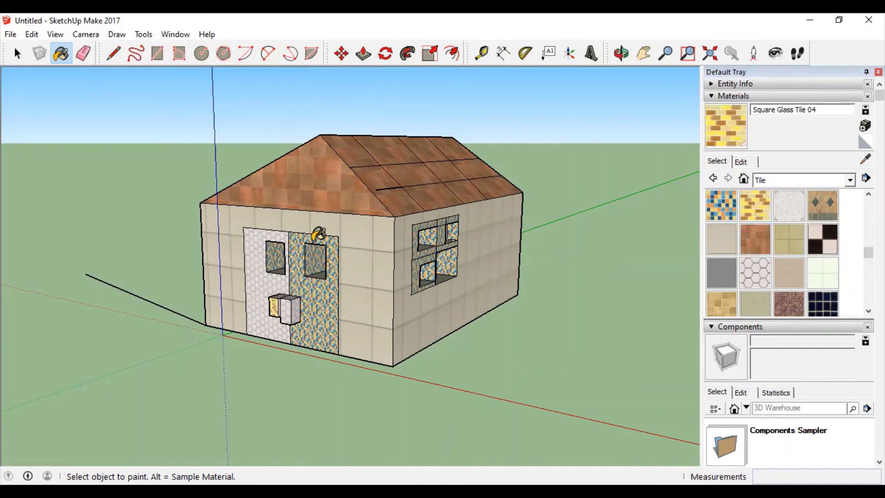